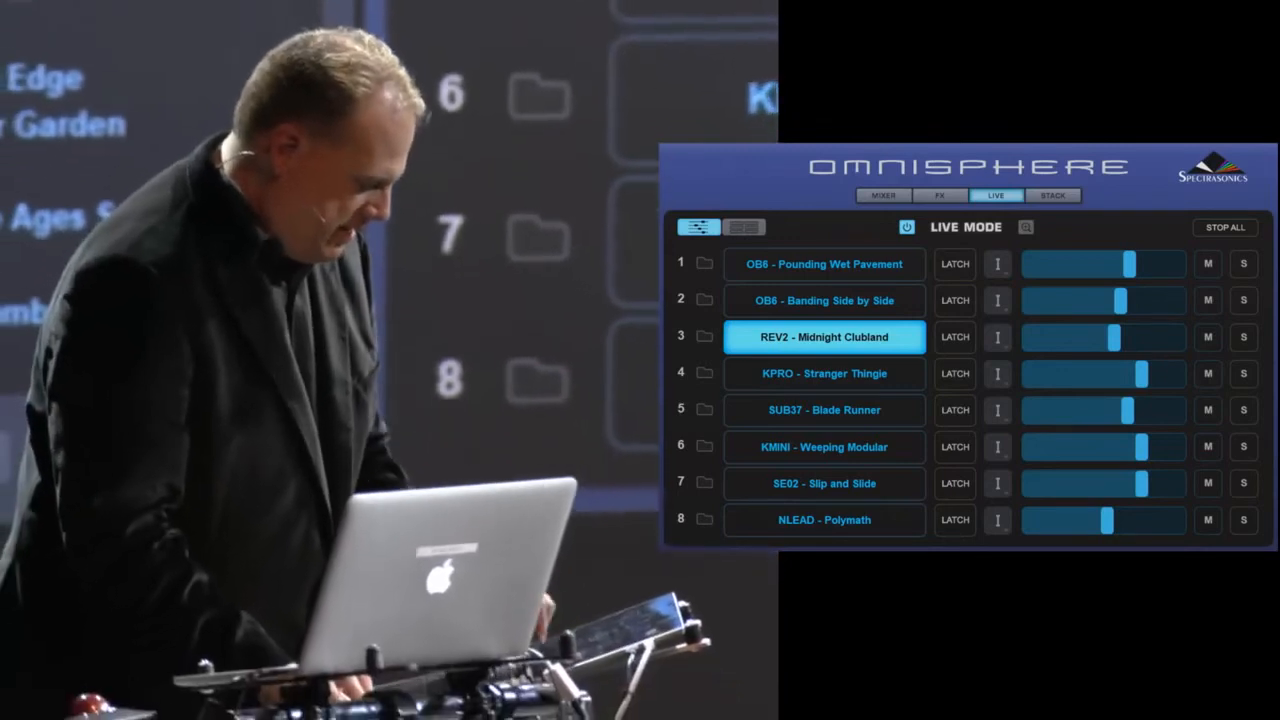
- Switch to the part 1 patch OB6 - Pounding Wet Pavement, latch it and lower its level slightly
click(825, 374)
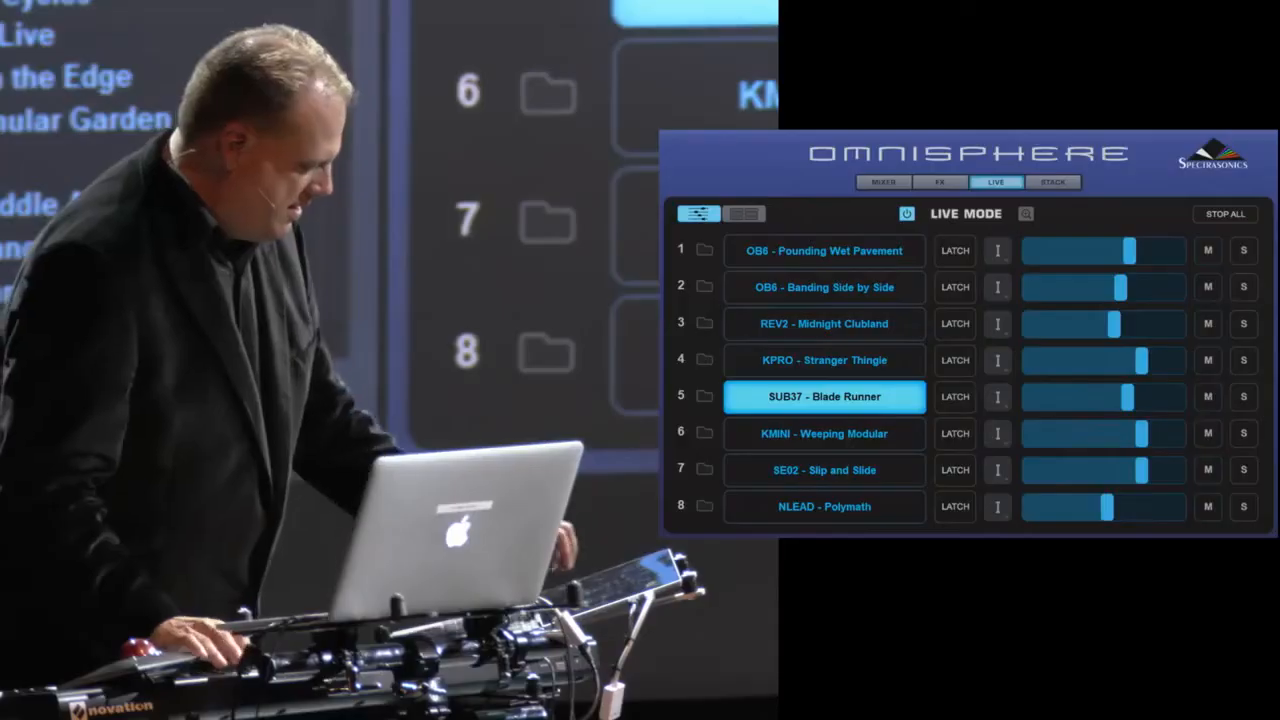
click(820, 248)
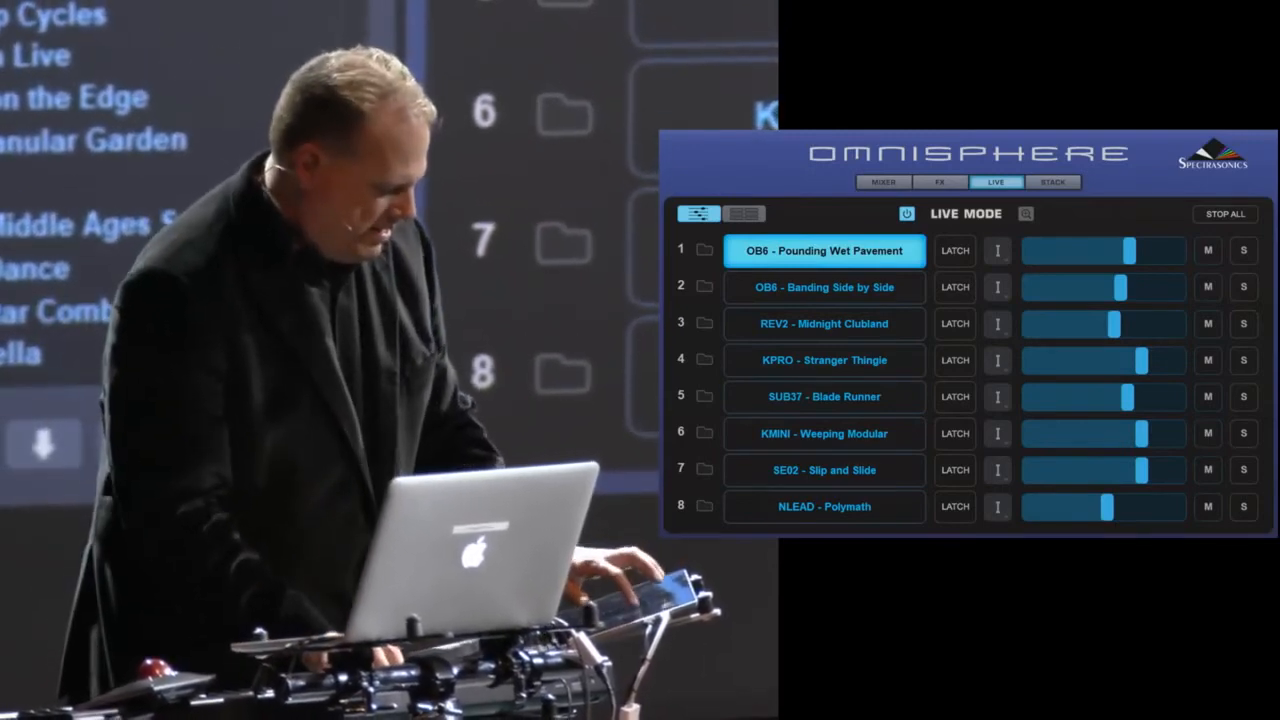
click(955, 251)
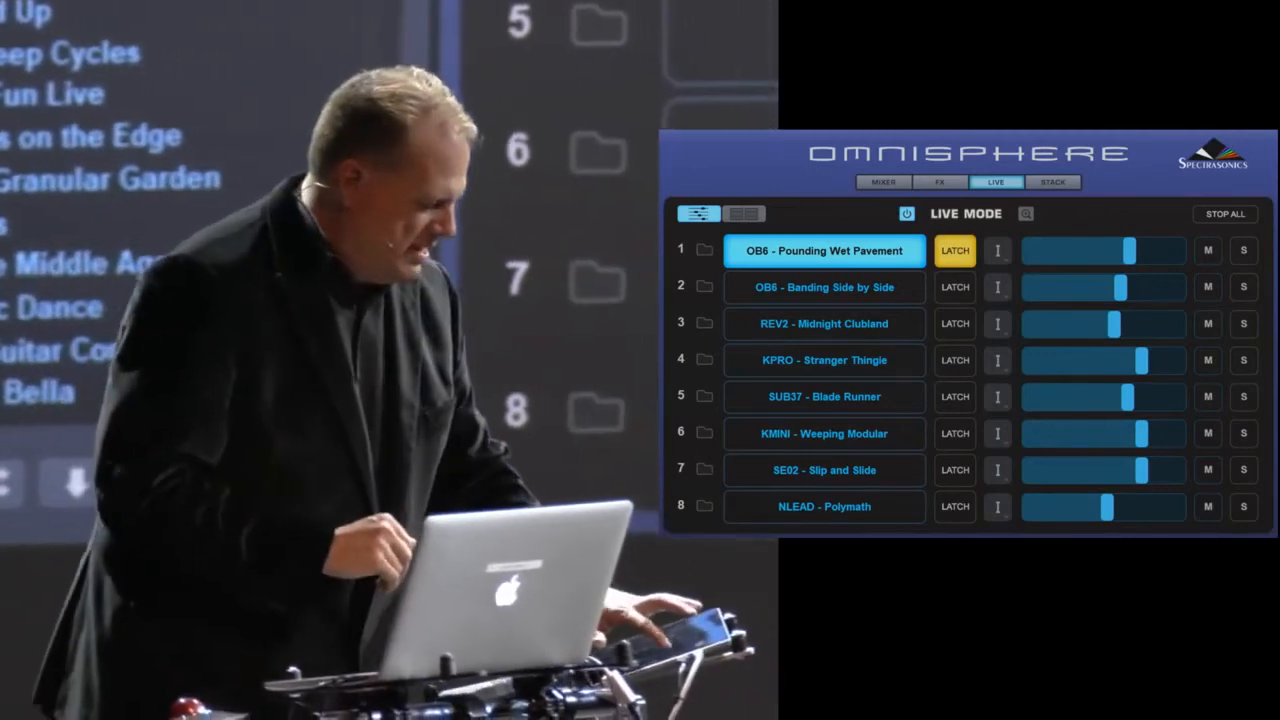
drag(1129, 251, 1114, 251)
- Switch to the part 2 patch OB6 - Banding Side by Side, latch it and lower its level slightly
click(824, 288)
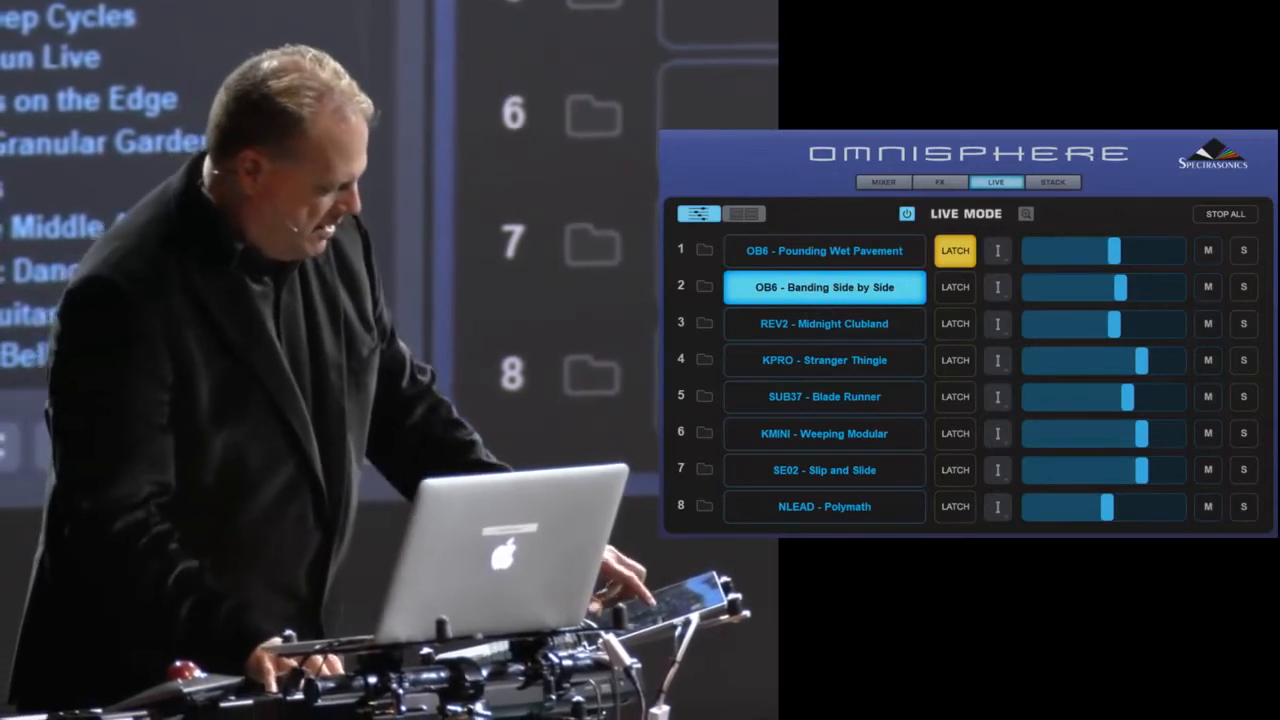
click(955, 288)
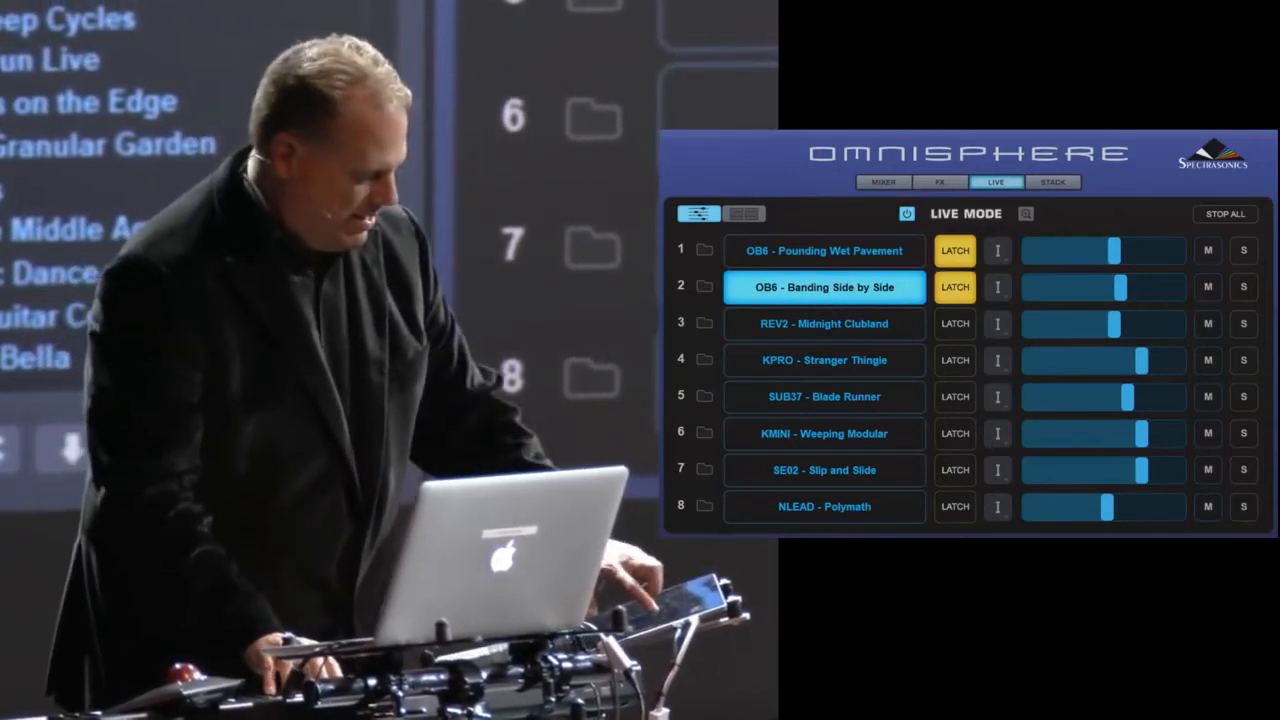
drag(1120, 288, 1108, 288)
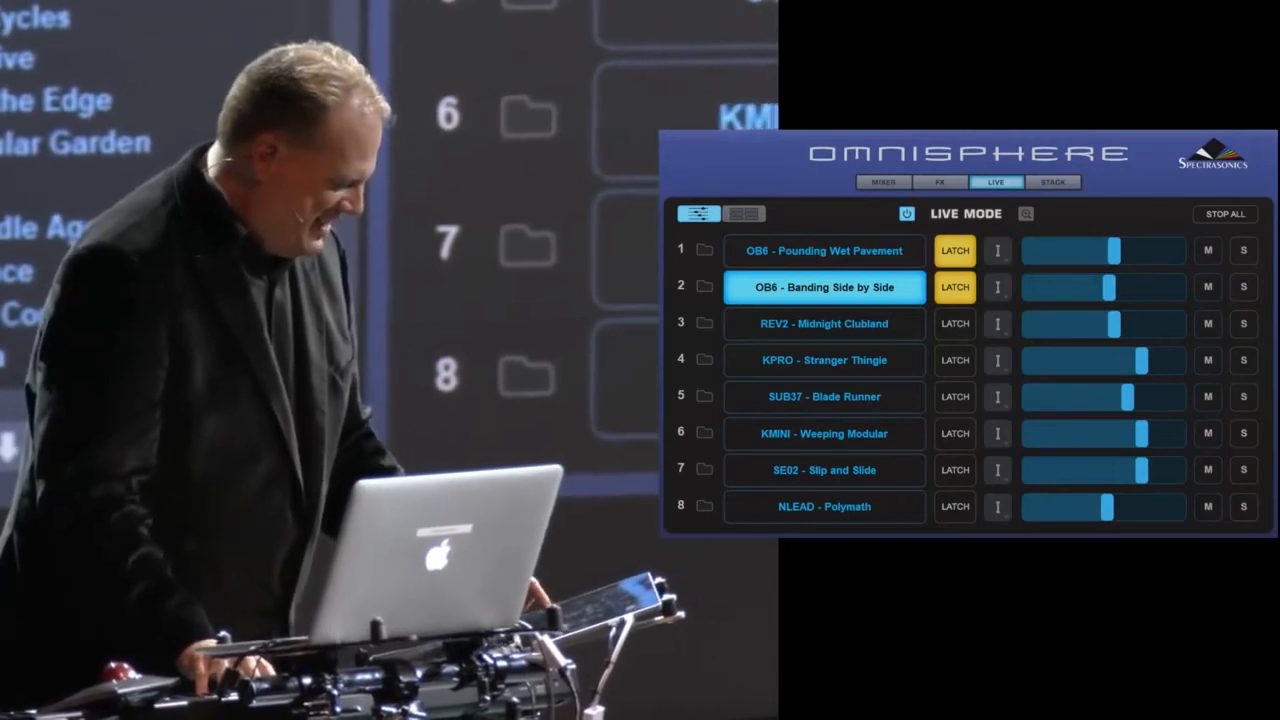
- Switch through KMINI - Weeping Modular to NLEAD - Polymath and raise the NLEAD part's level slightly
click(824, 434)
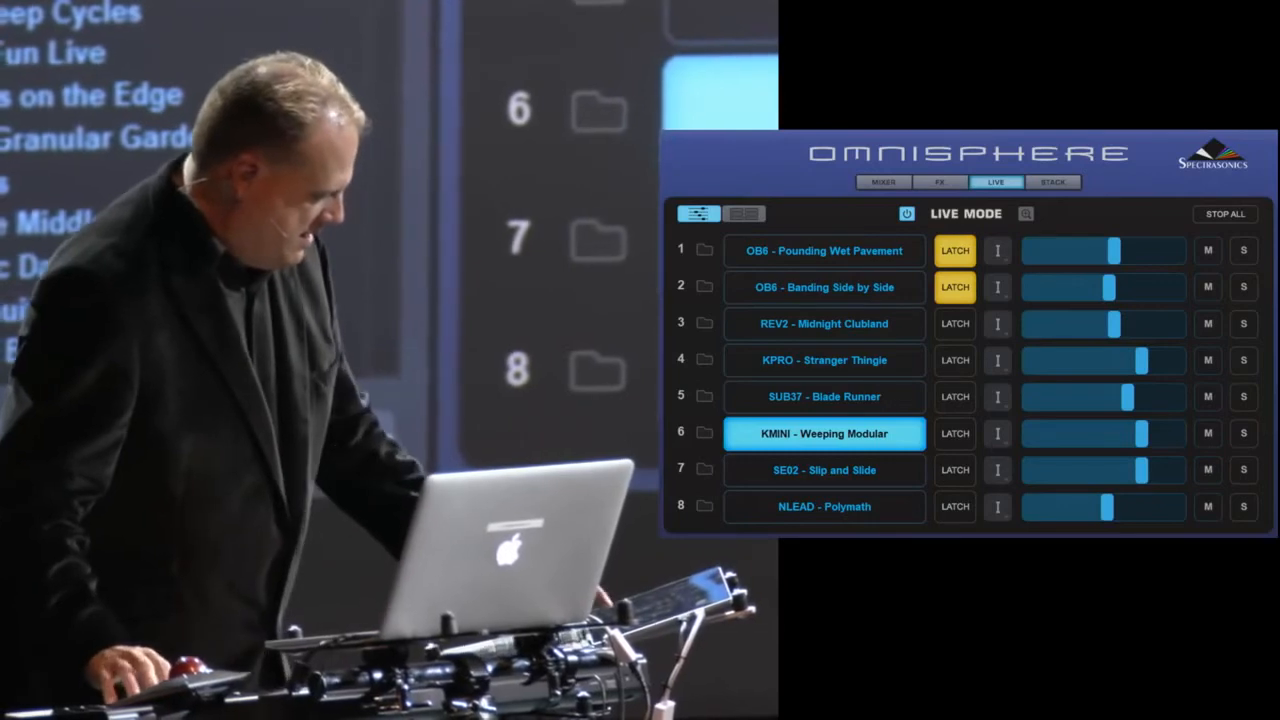
click(824, 507)
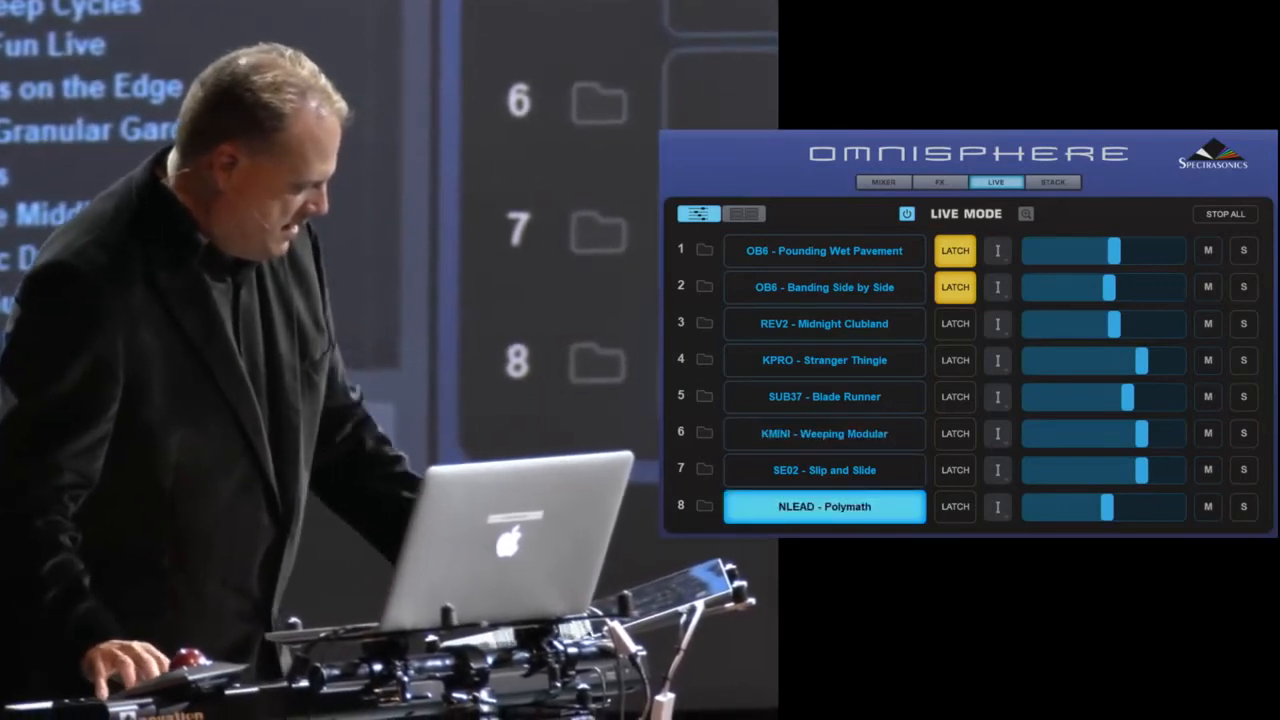
drag(1109, 516, 1119, 517)
- Switch to SE02 - Slip and Slide, unlatch part 1 and raise the SE02 part's level slightly
click(824, 470)
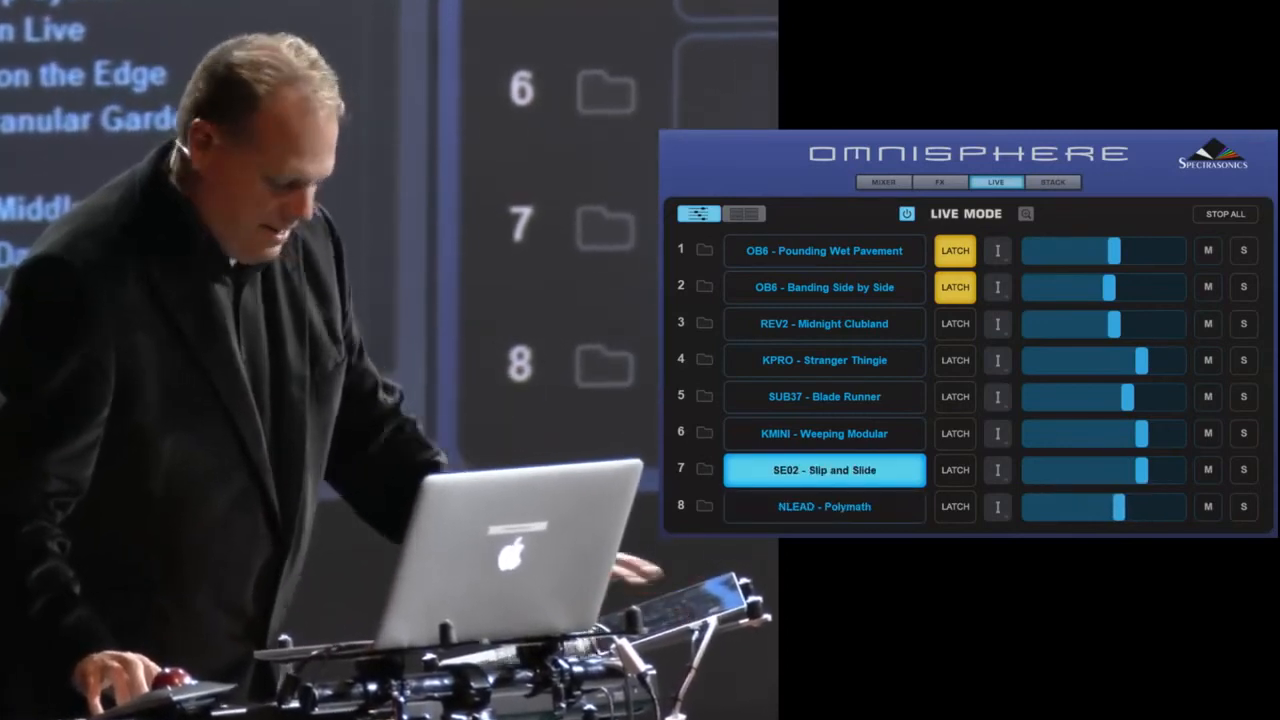
click(955, 251)
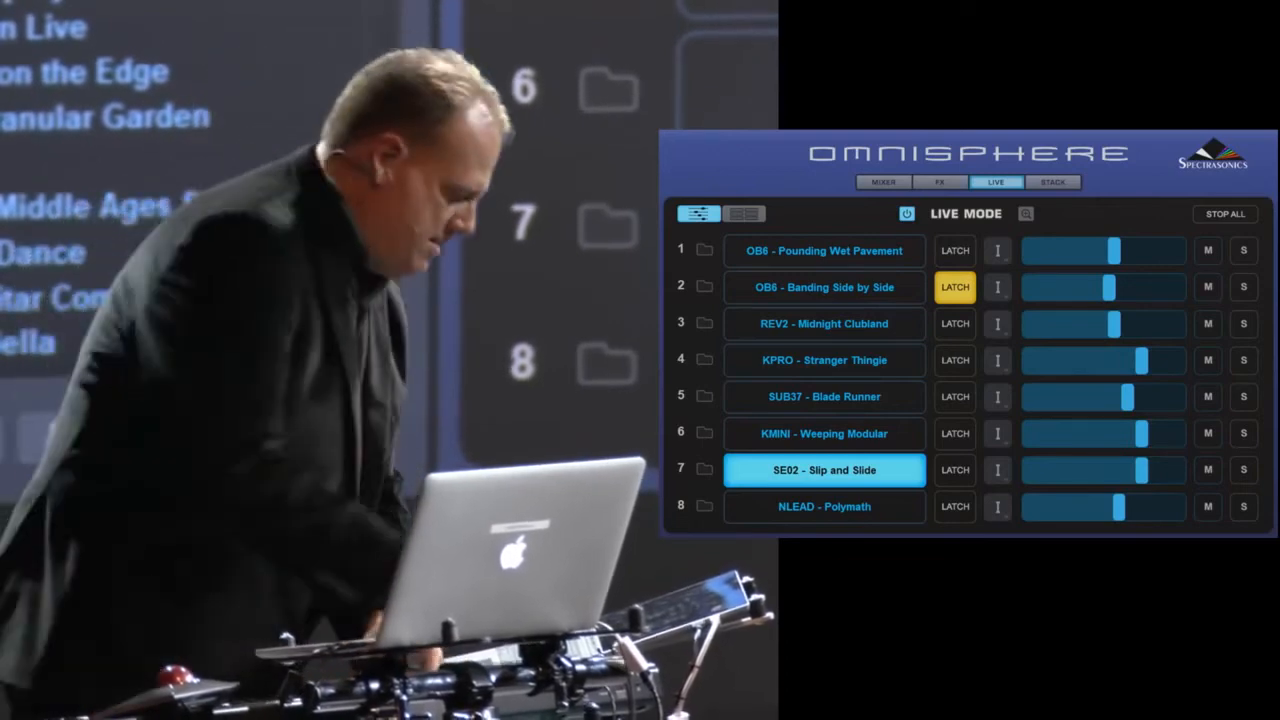
drag(1141, 470, 1155, 470)
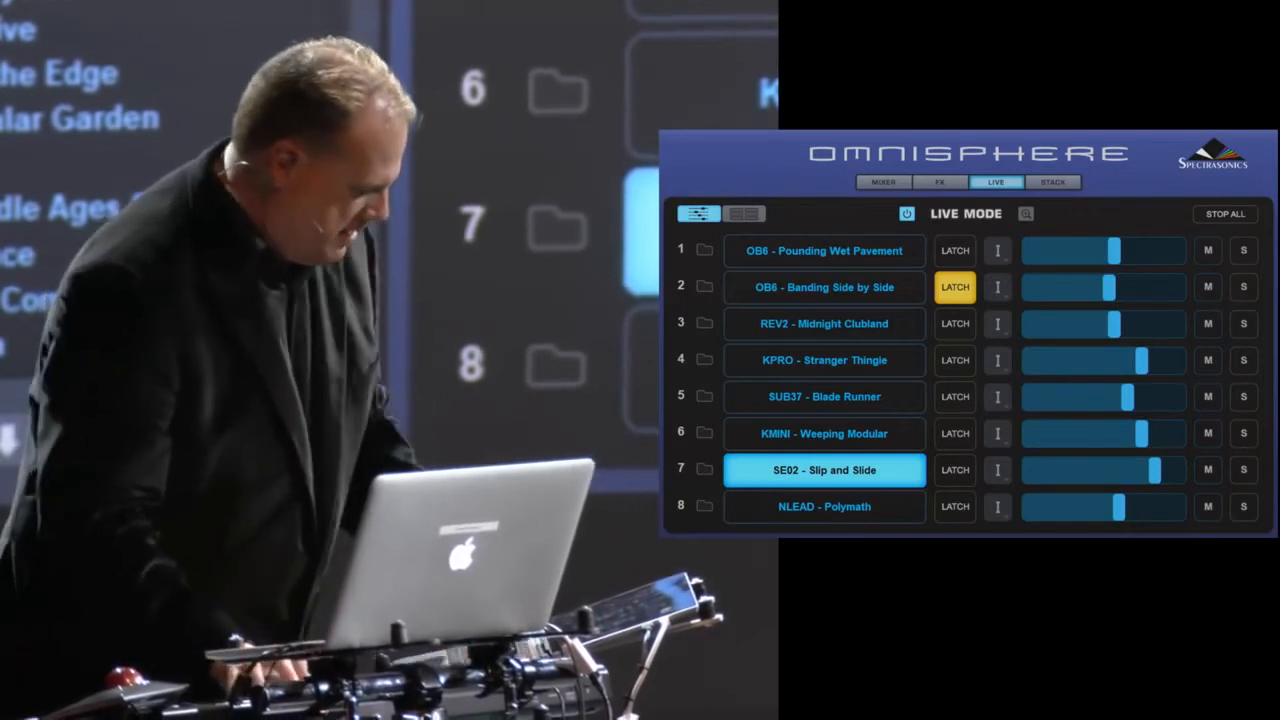
- Switch through SUB37 - Blade Runner and KMINI - Weeping Modular to OB6 - Banding Side by Side and unlatch part 2
click(825, 397)
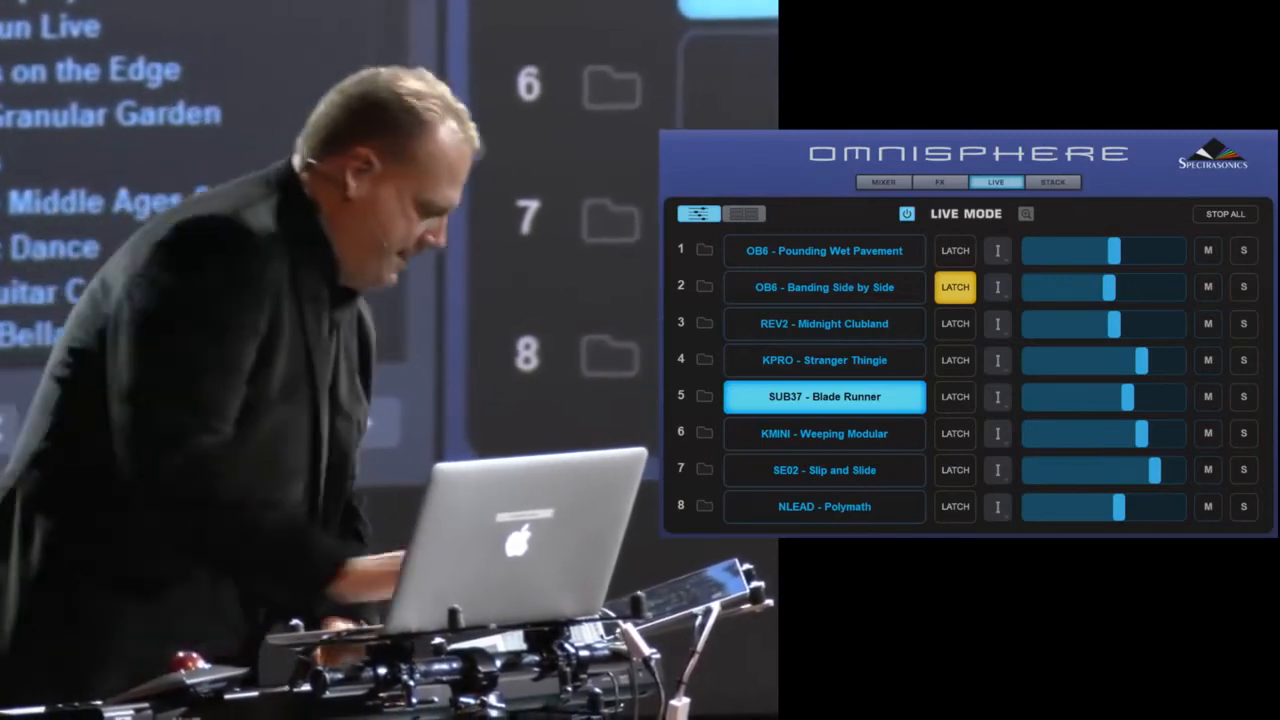
click(825, 434)
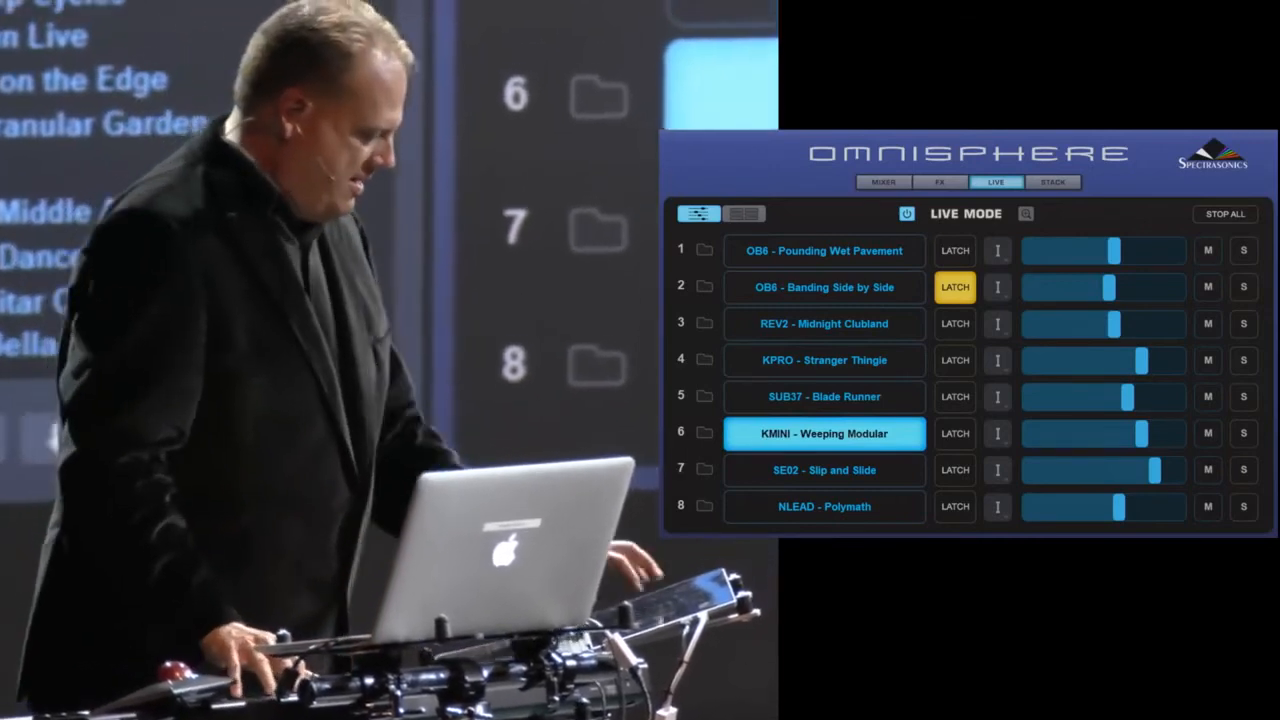
click(825, 287)
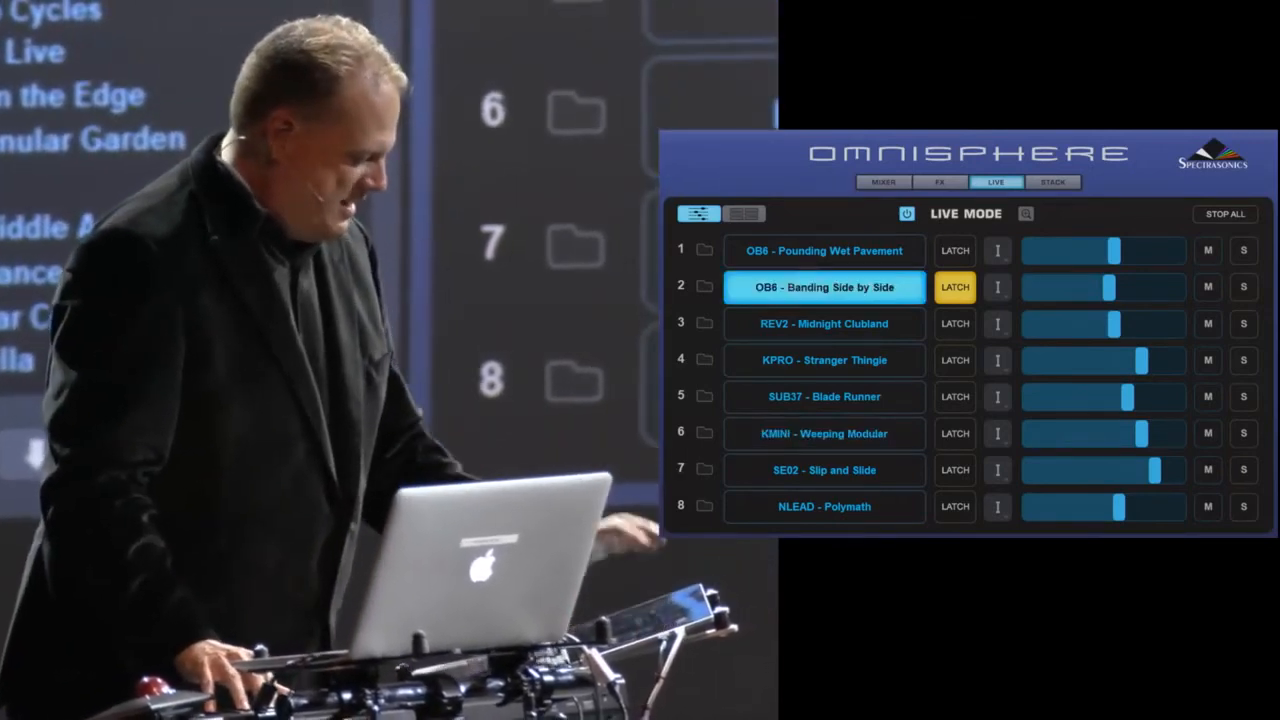
click(955, 287)
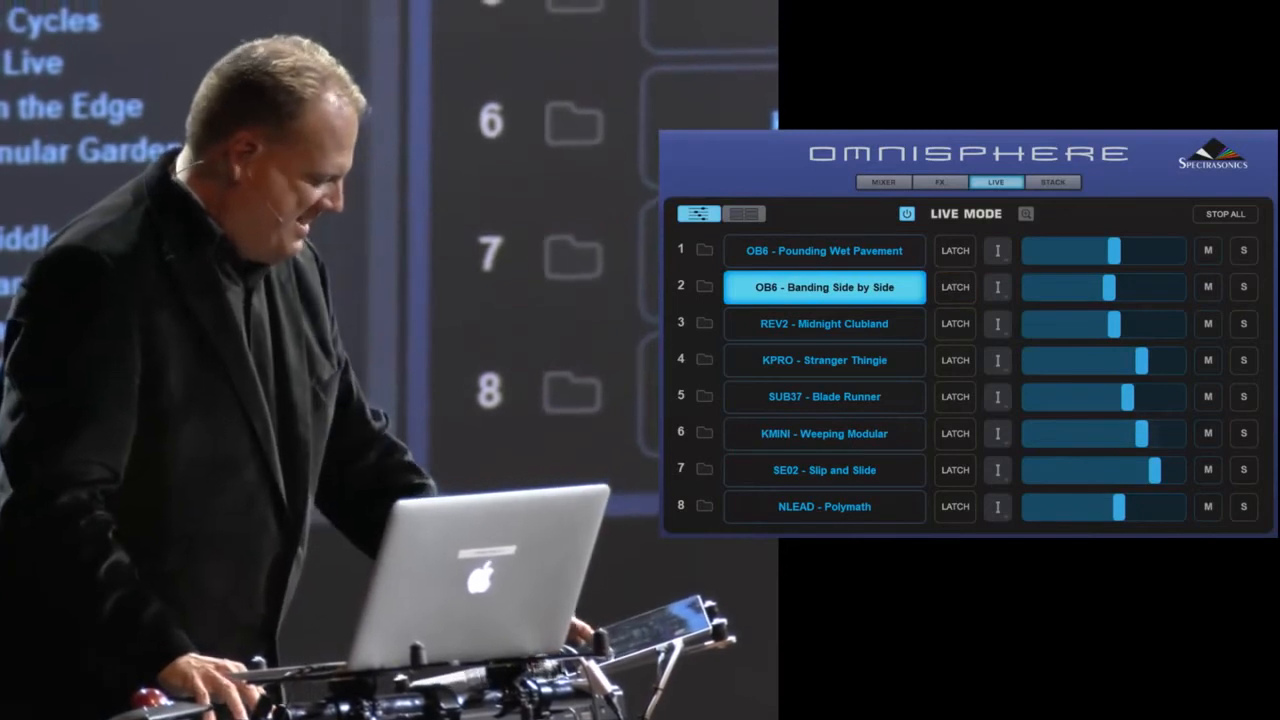
- Switch to KMINI - Weeping Modular and fade its level down
click(825, 434)
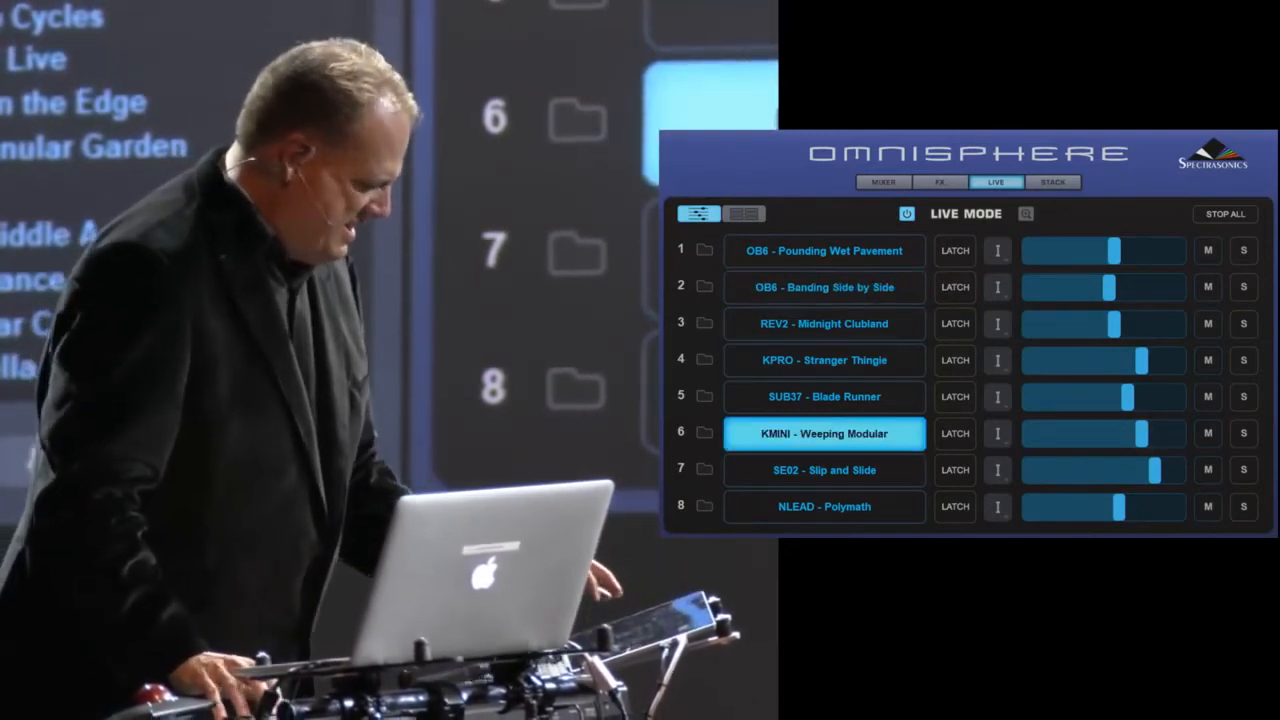
drag(1142, 434, 1058, 434)
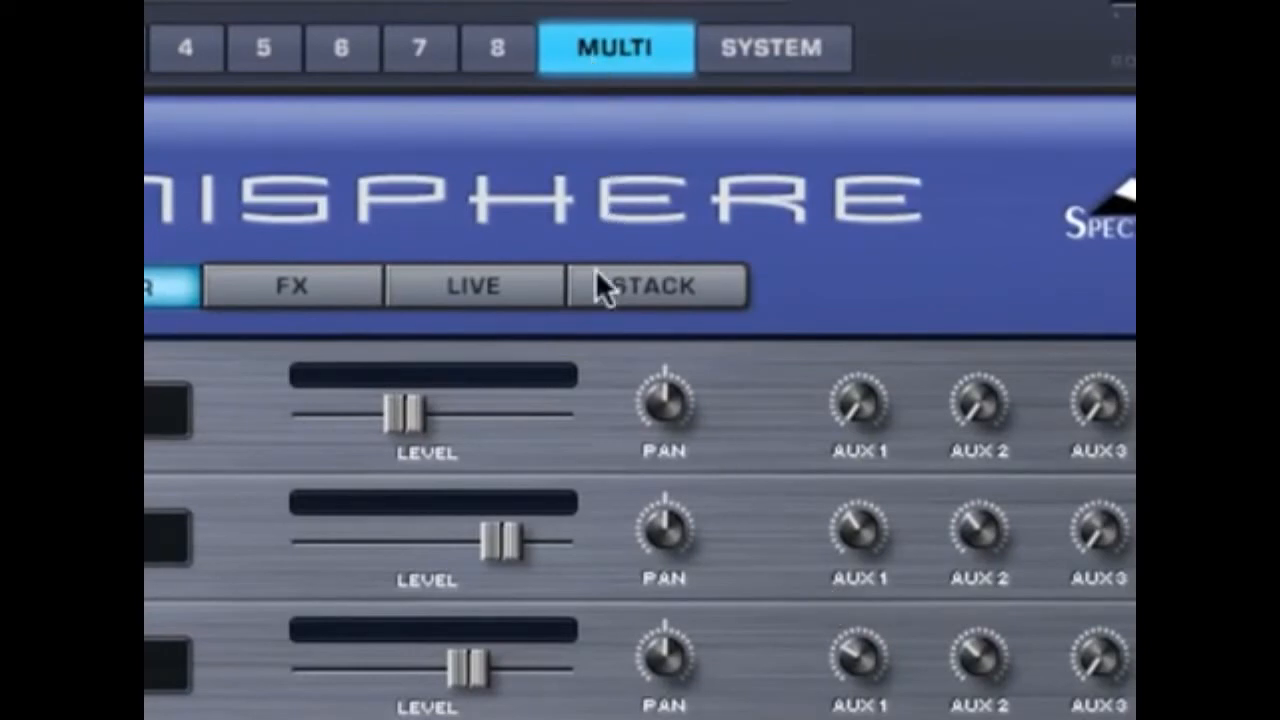
- Turn on Stack Mode and add Part 1 - Broken OSCar Bass to the first lane of the note view
click(600, 300)
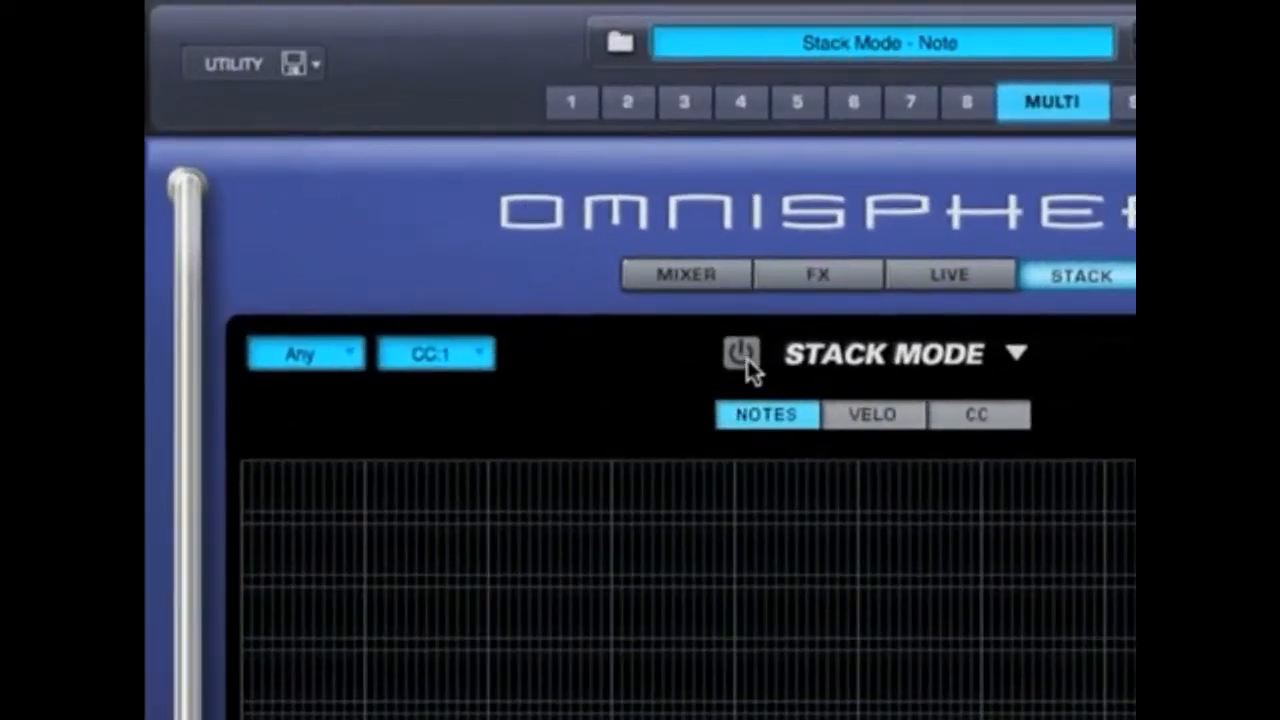
click(521, 214)
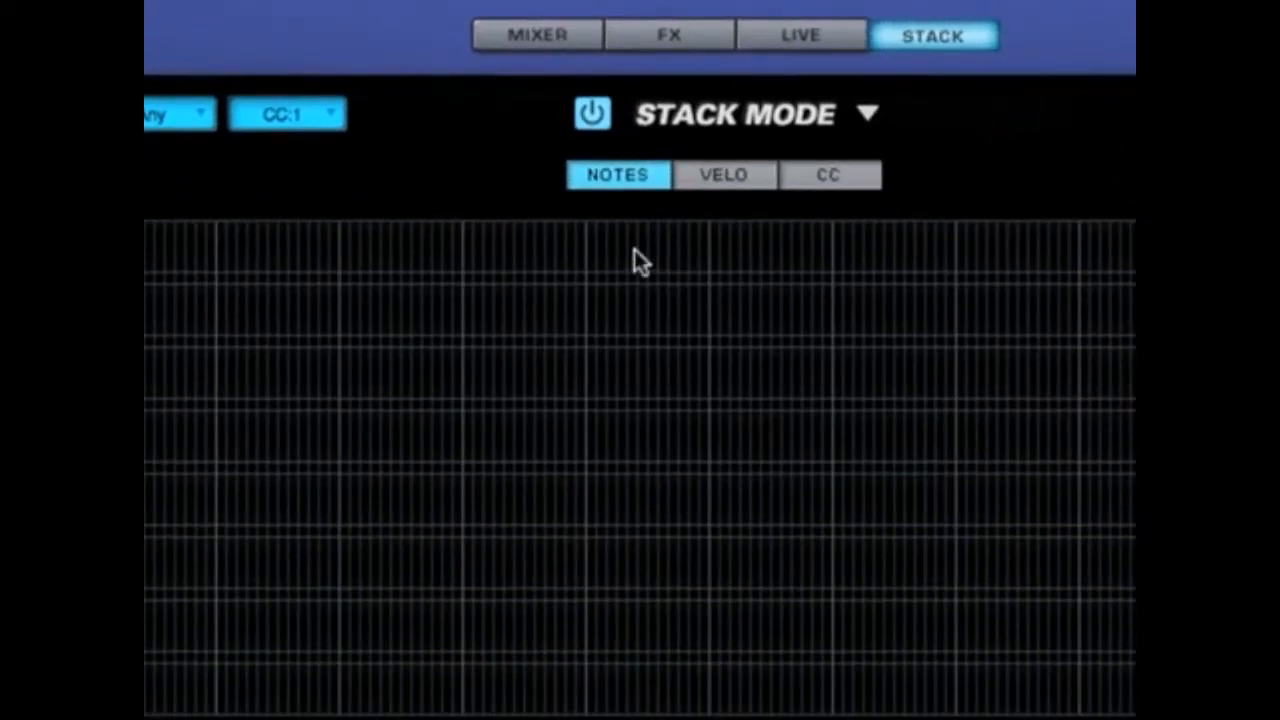
right_click(634, 250)
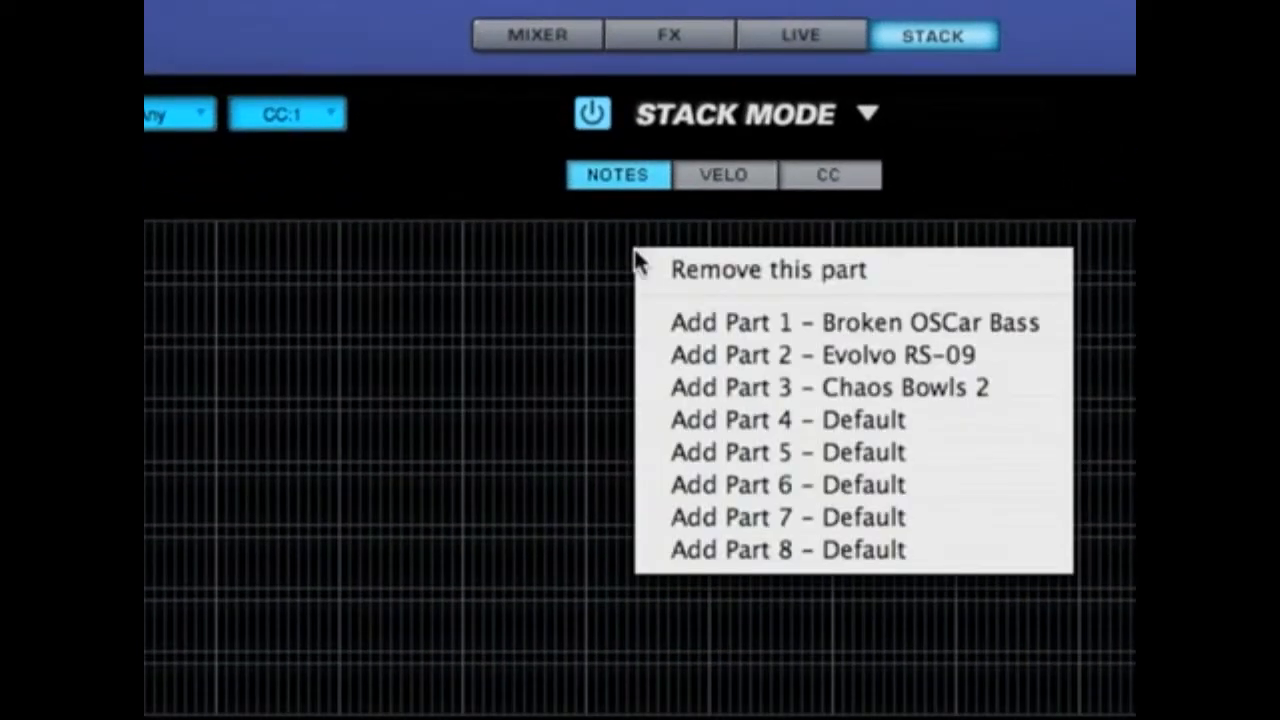
click(651, 320)
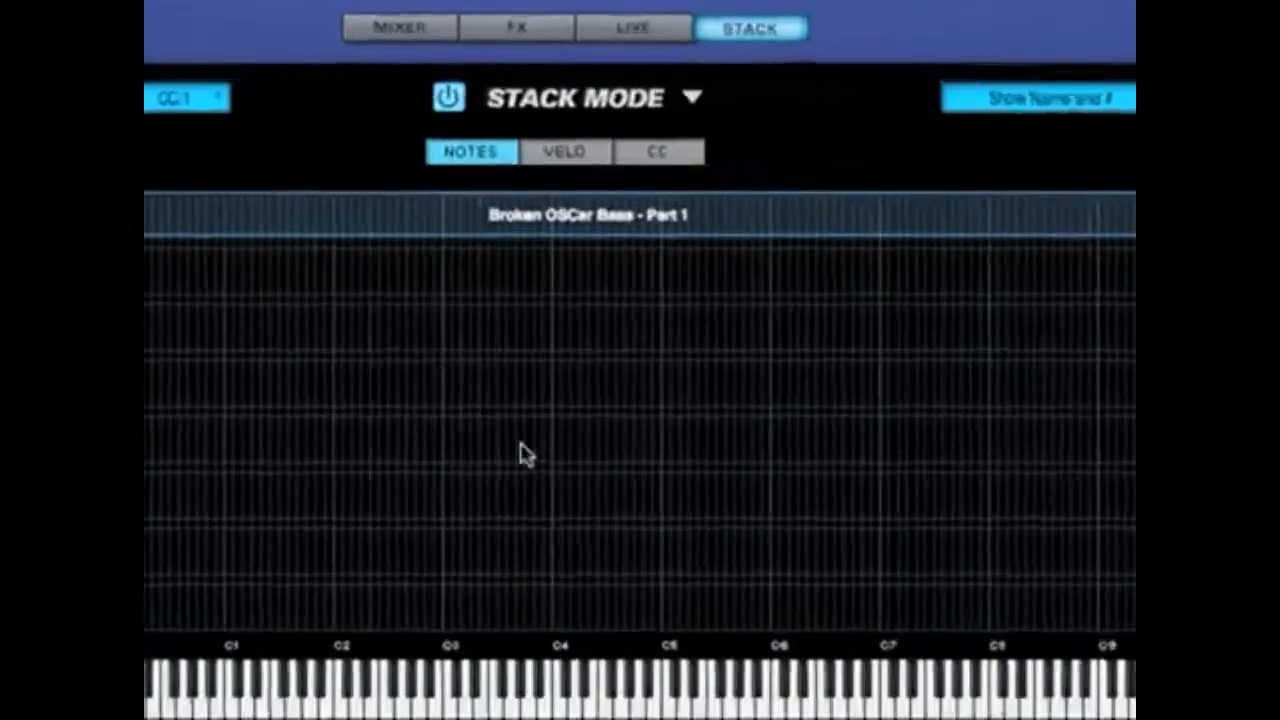
- Place Part 1 - Broken OSCar Bass in the fifth lane and remove it from the stack
right_click(522, 443)
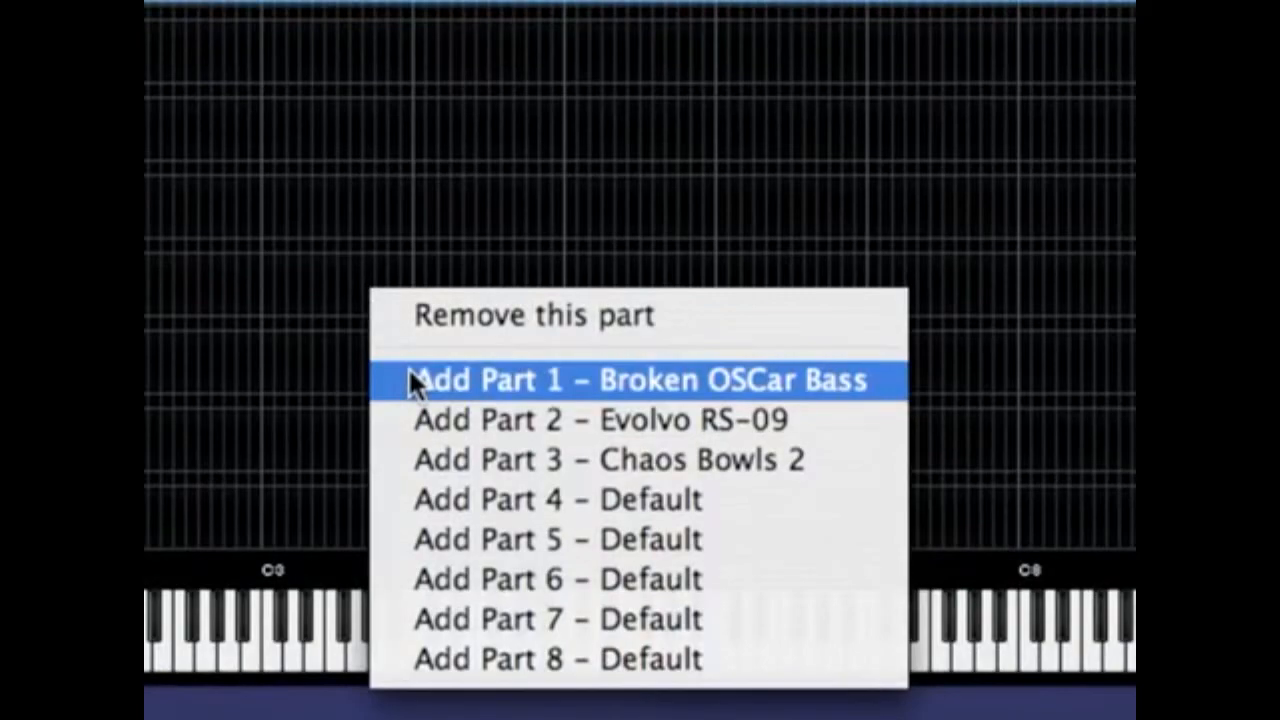
click(546, 500)
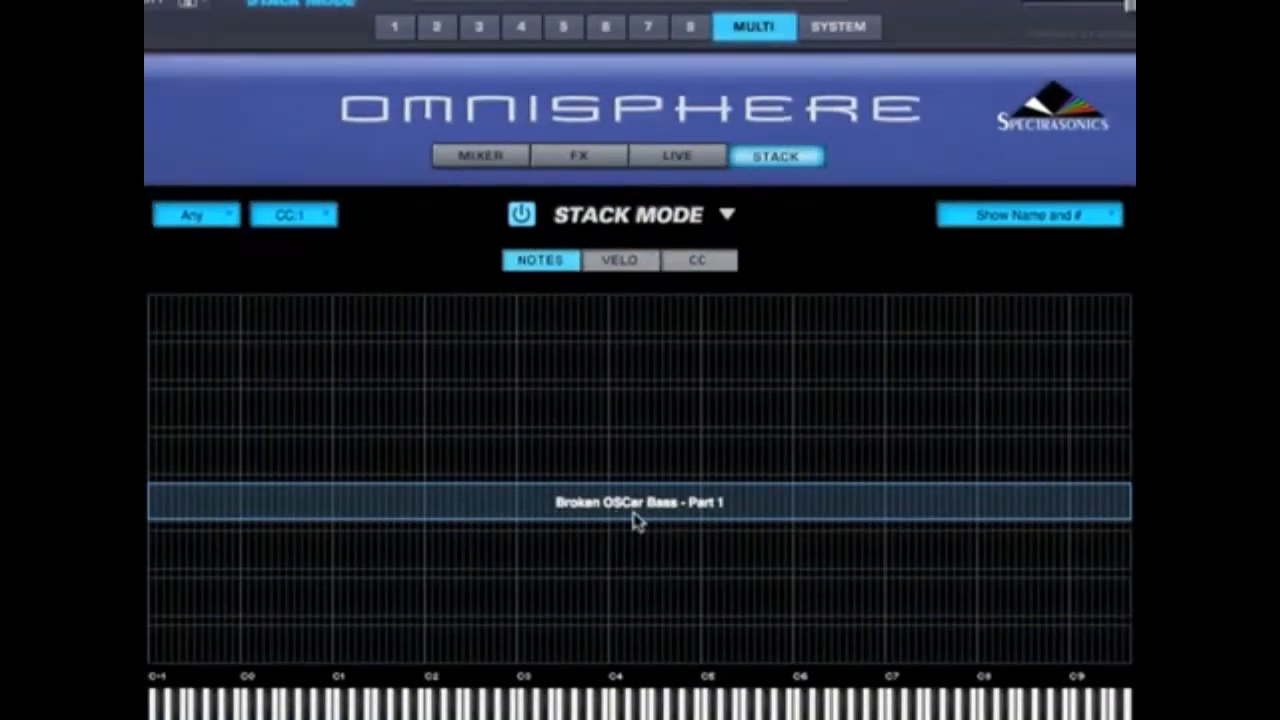
right_click(636, 521)
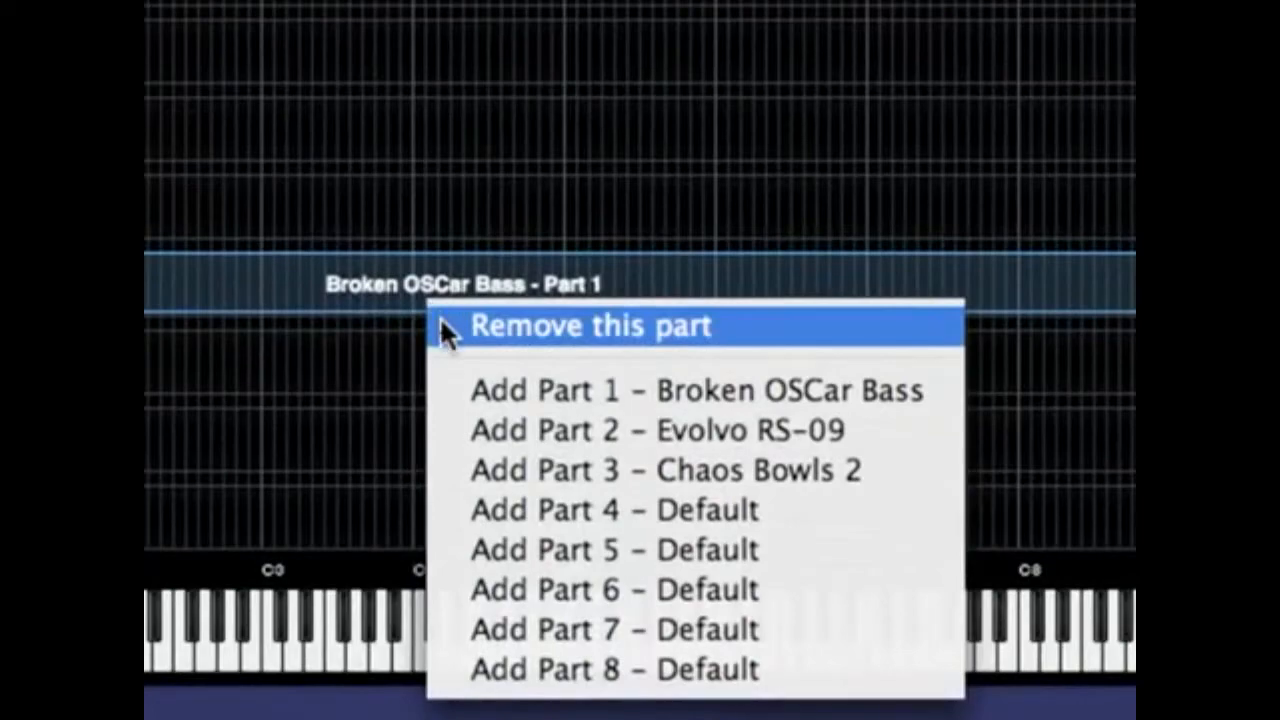
click(443, 322)
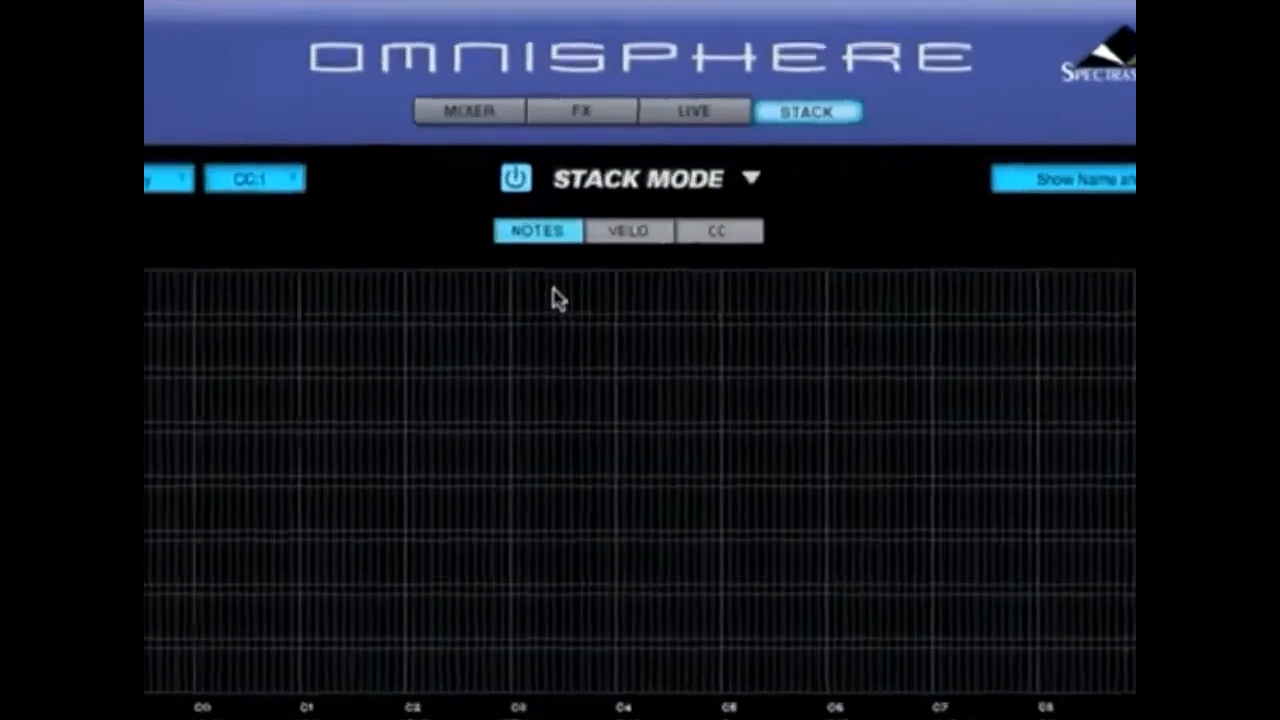
- Add Part 1 - Broken OSCar Bass back into the first lane of the stack
right_click(554, 314)
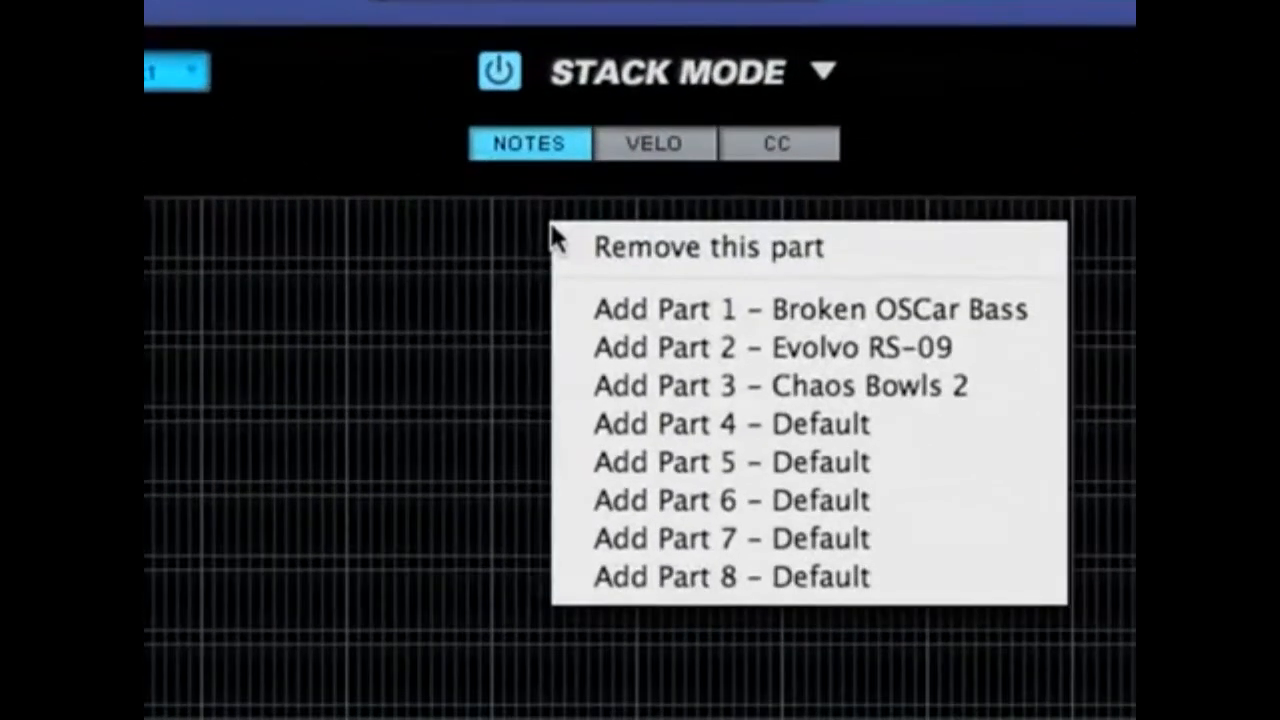
click(575, 311)
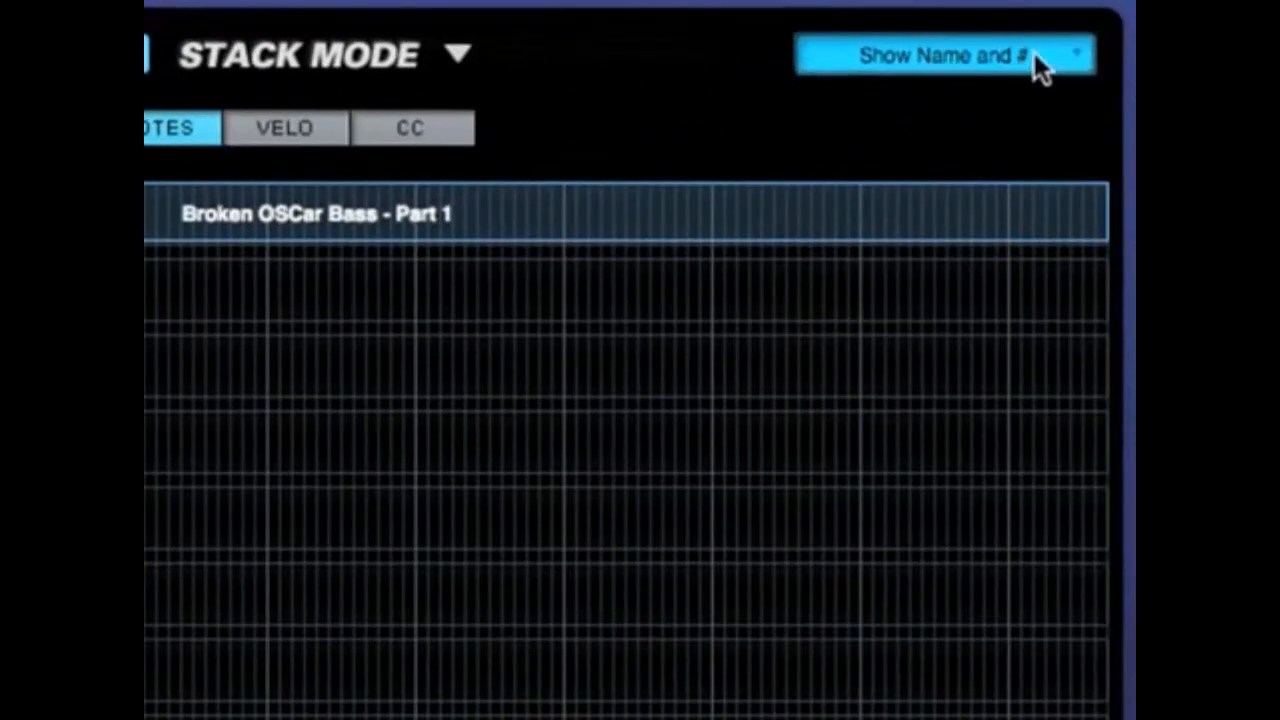
- Try the part label options Show Name and Show Part #, and return to Show Name and #
click(1066, 161)
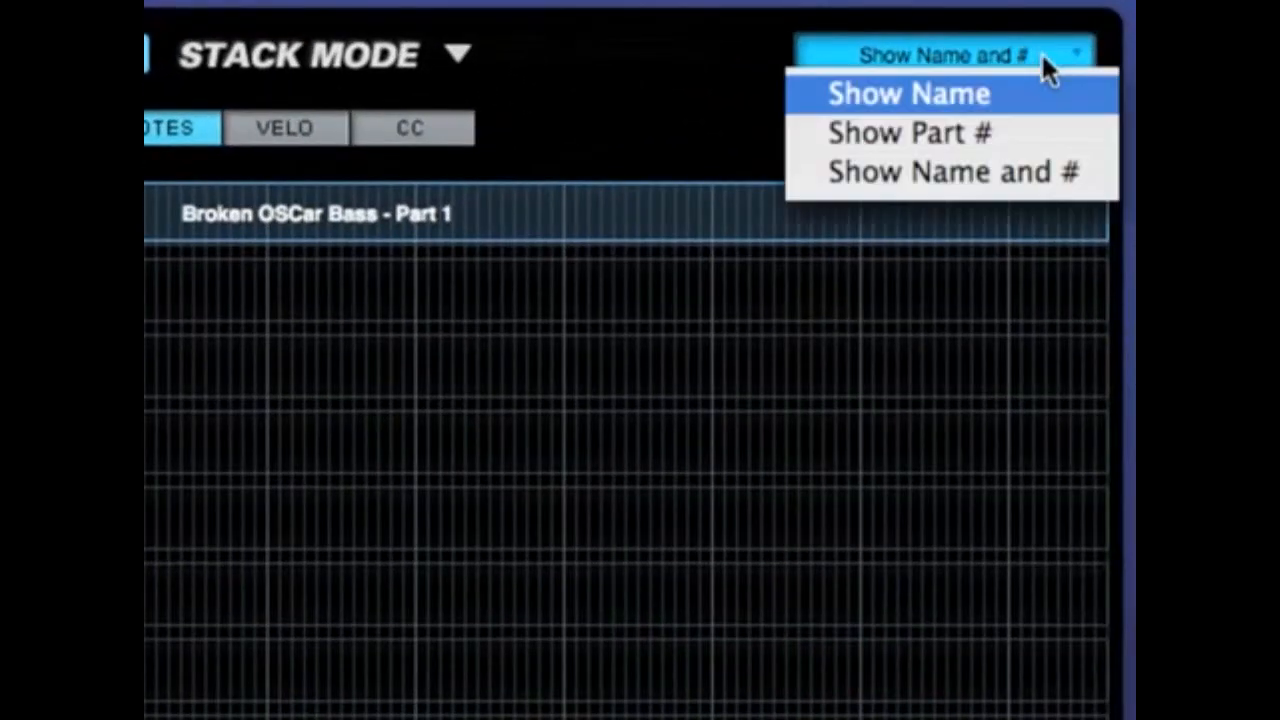
click(1020, 96)
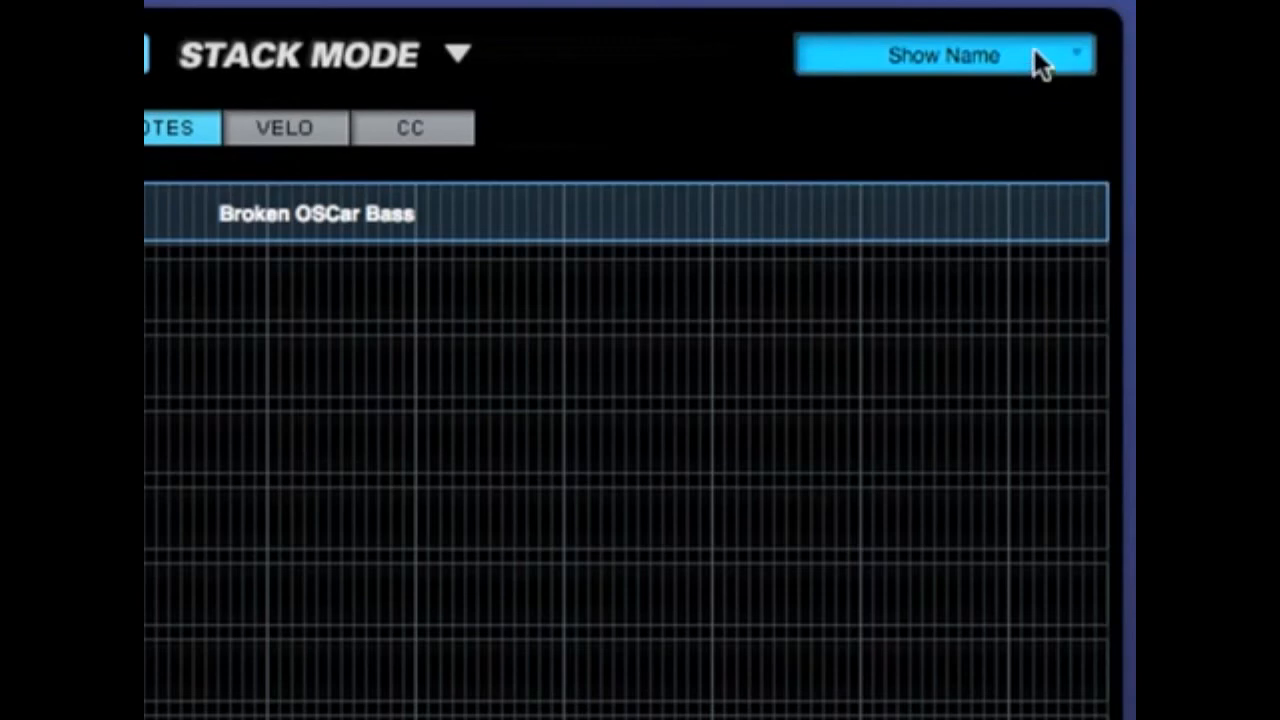
click(1034, 56)
click(1031, 127)
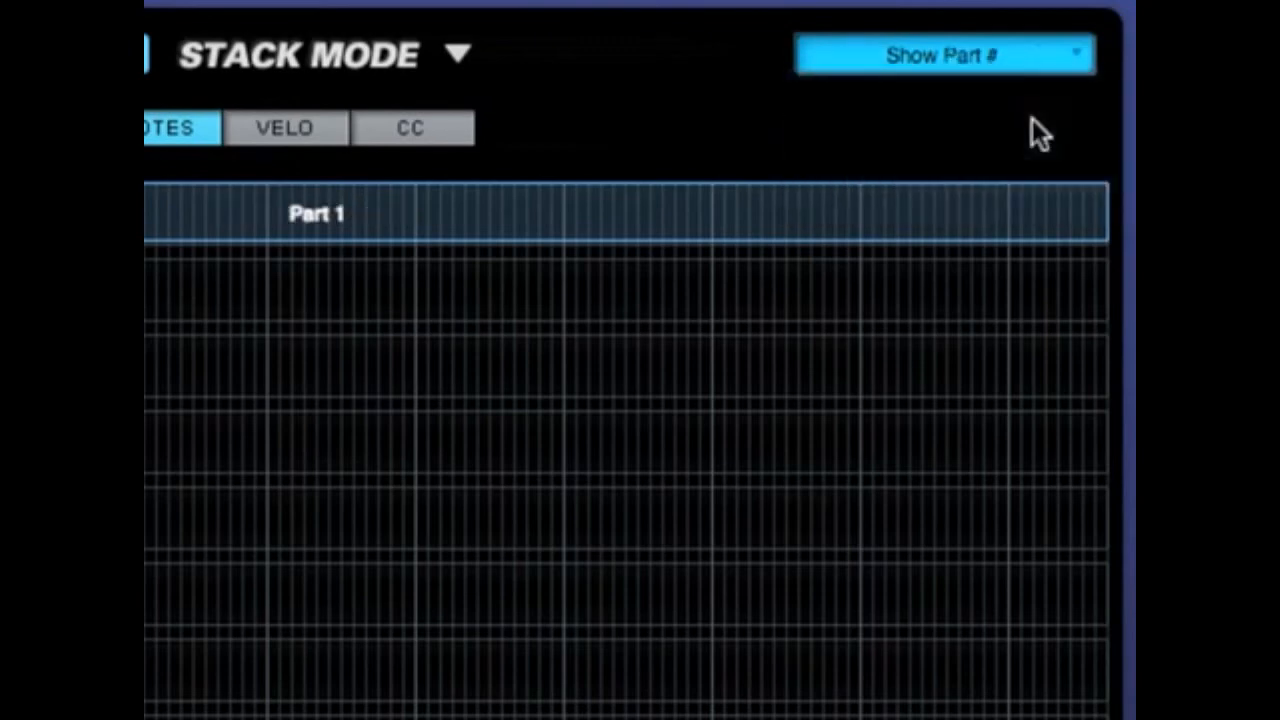
click(1040, 48)
click(1074, 172)
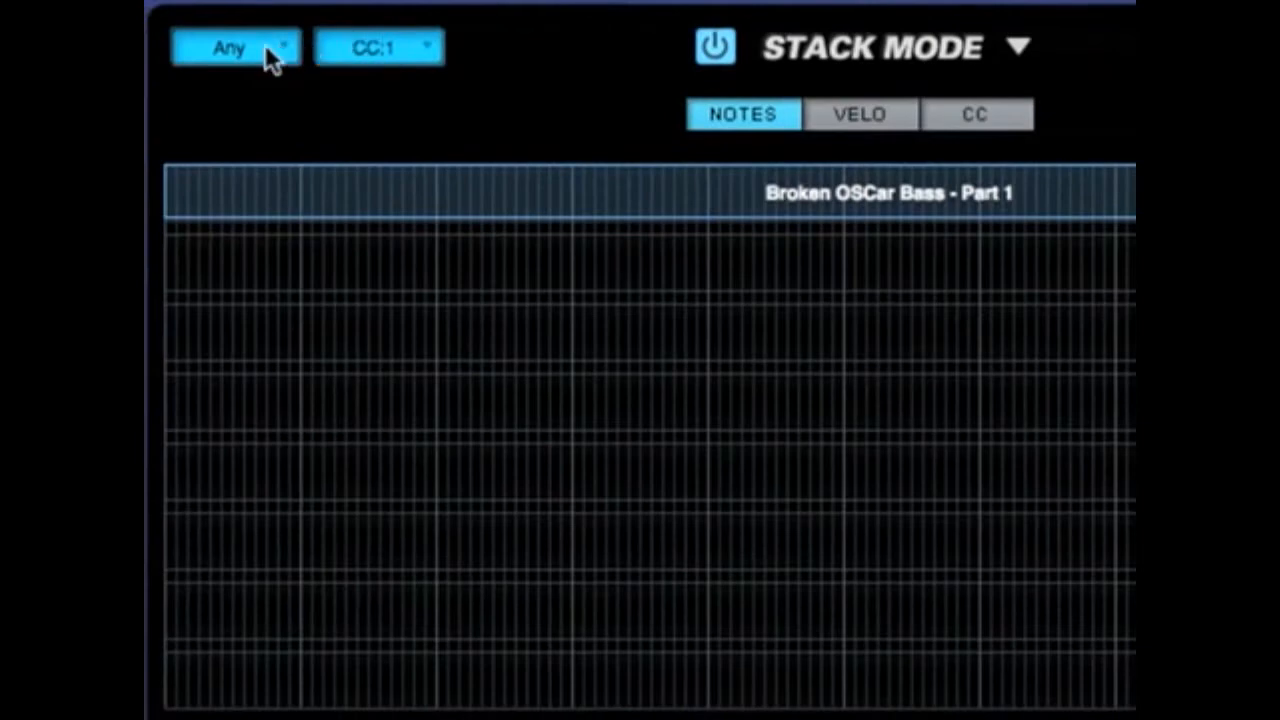
- Examine the MIDI channel choices available for the stack
click(276, 52)
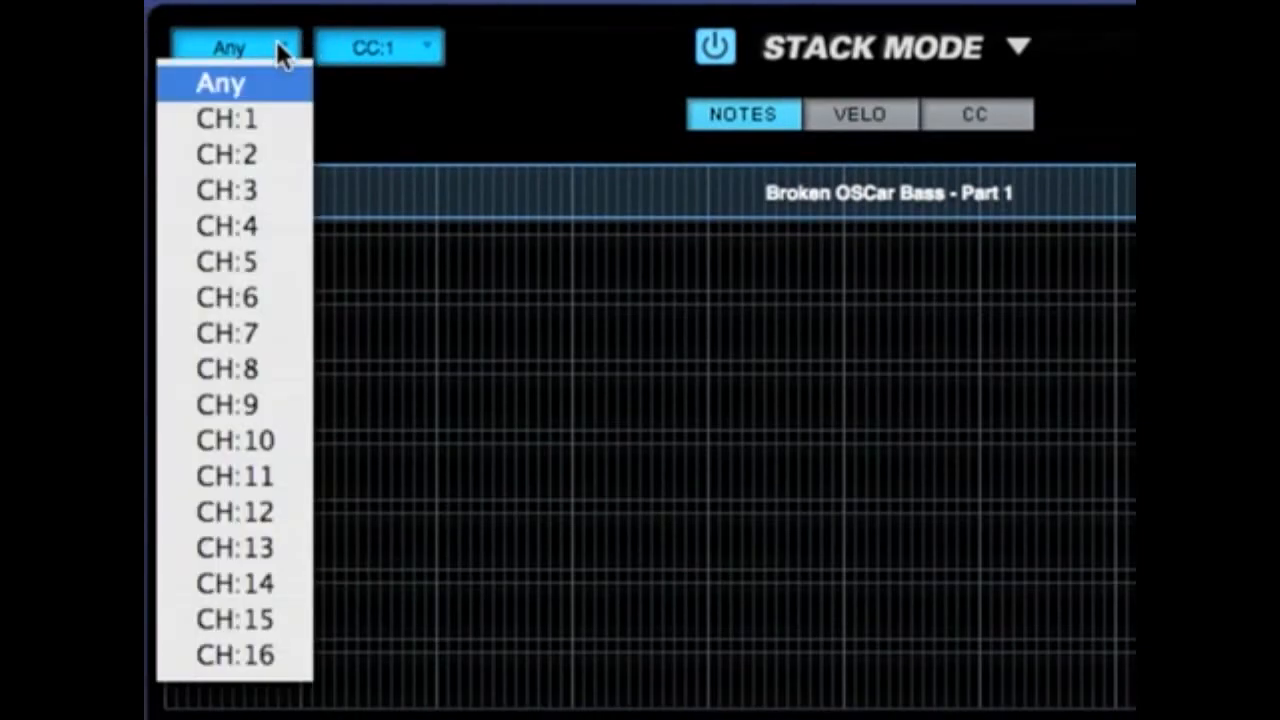
click(284, 63)
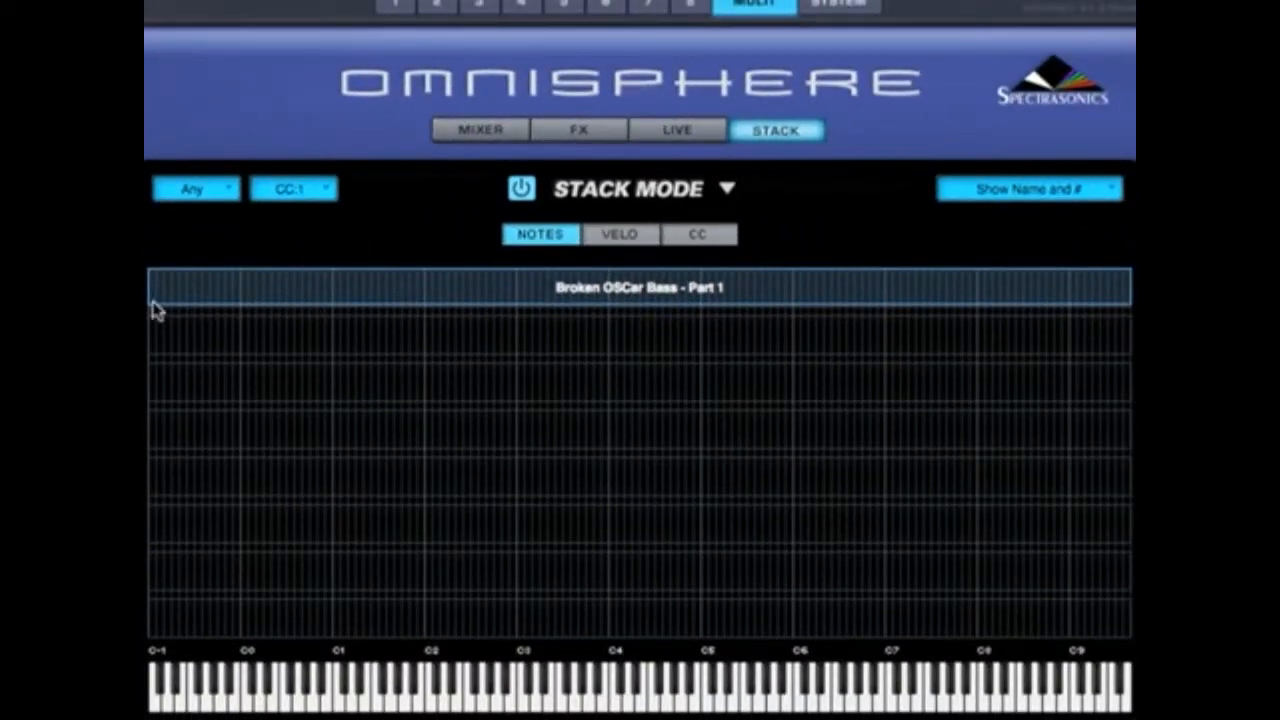
- Shorten the Broken OSCar Bass zone so its note range ends at about C4
mouse_move(154, 309)
mouse_down()
mouse_move(436, 313)
mouse_move(150, 305)
mouse_up()
drag(1123, 306, 603, 305)
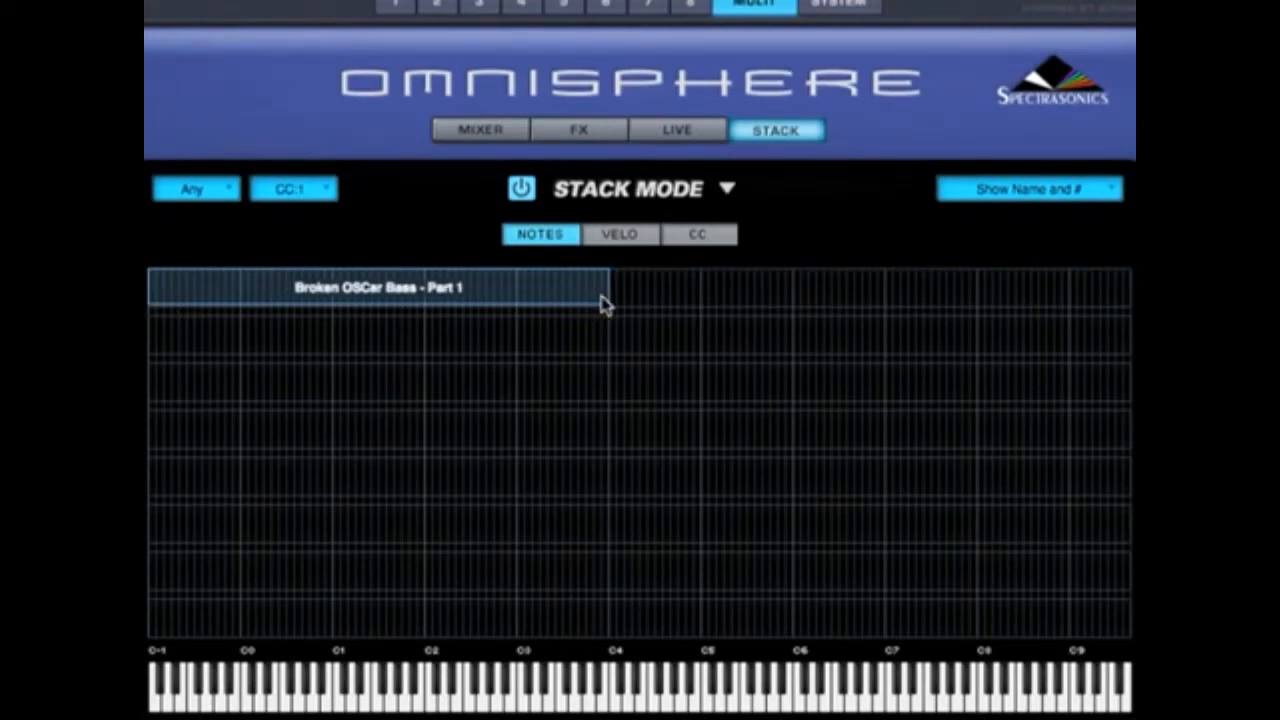
- Add Part 2 - Evolvo RS-09 to the second lane and start its note range at about C4
right_click(607, 333)
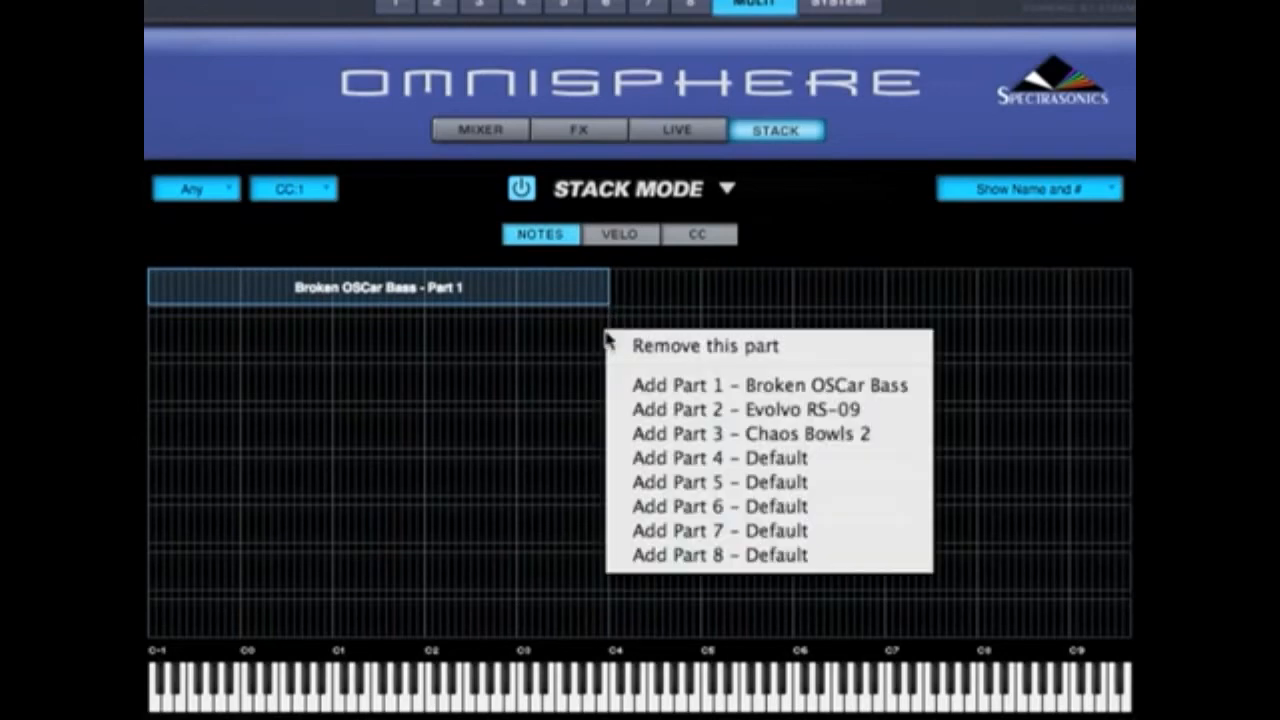
click(641, 410)
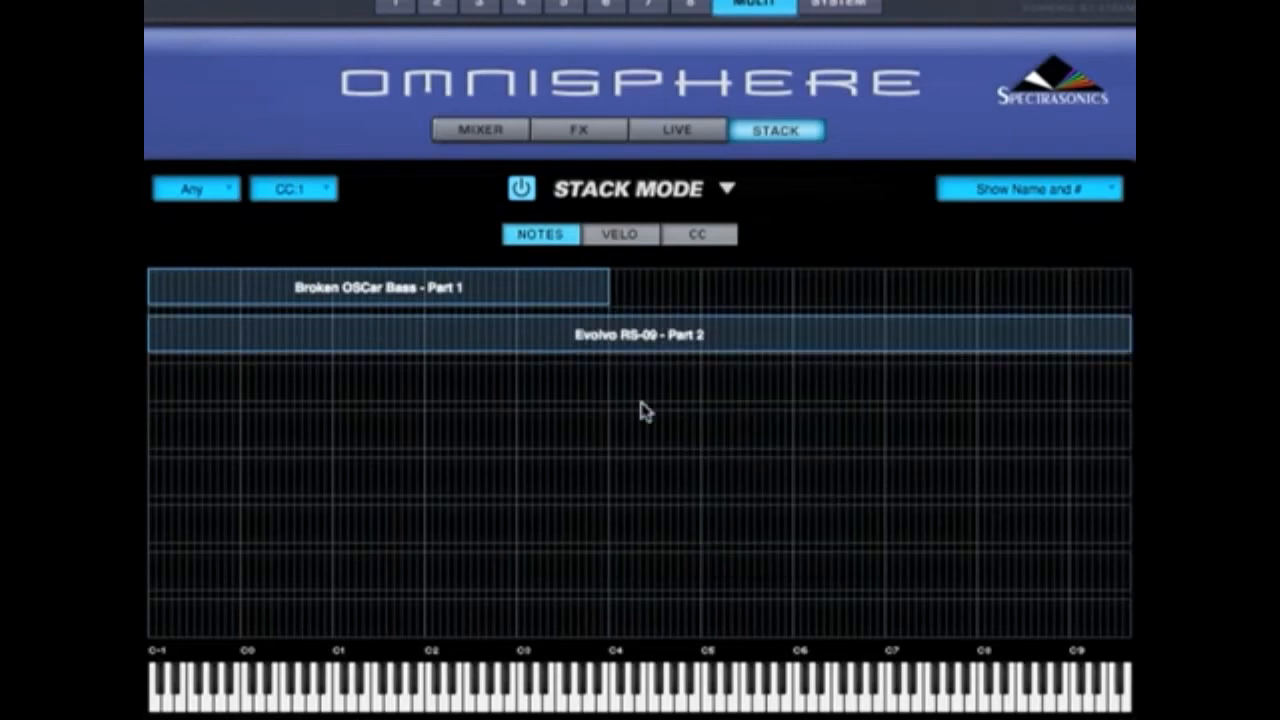
drag(154, 350, 617, 362)
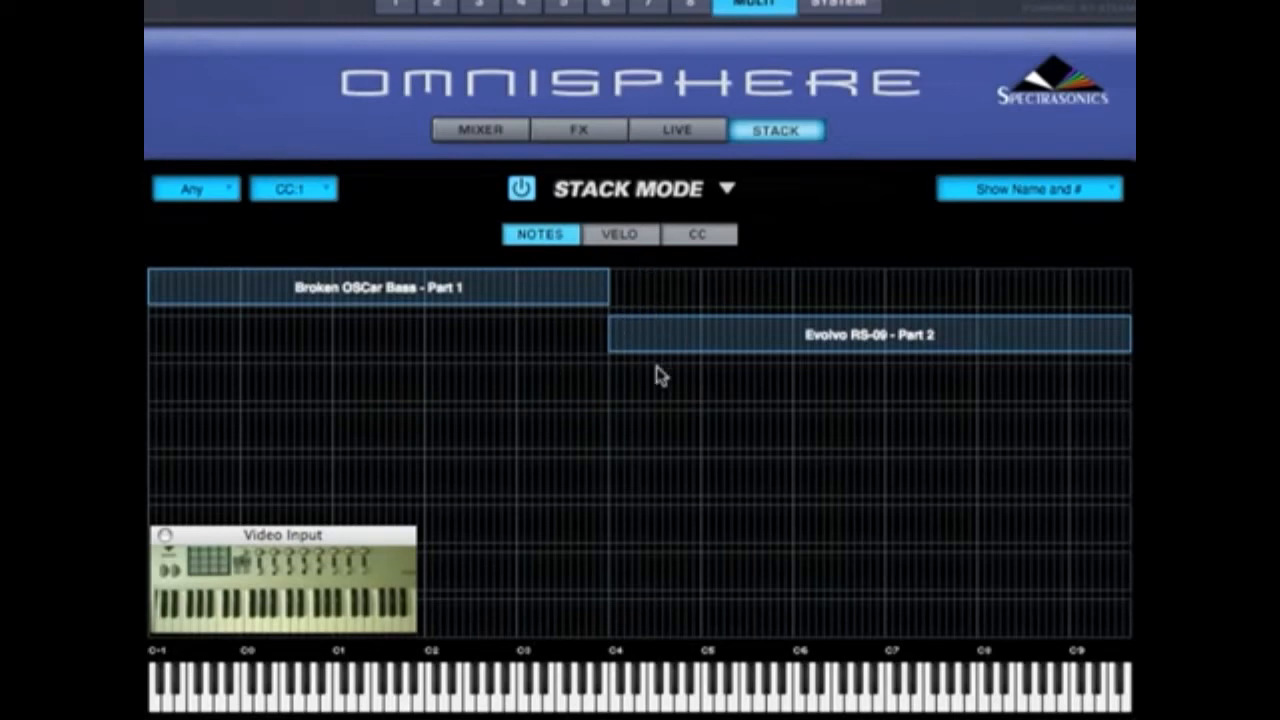
- Crossfade Broken OSCar Bass and Evolvo RS-09 between about C3 and C4, and put Evolvo RS-09 into the first lane beside the bass
drag(617, 352, 518, 355)
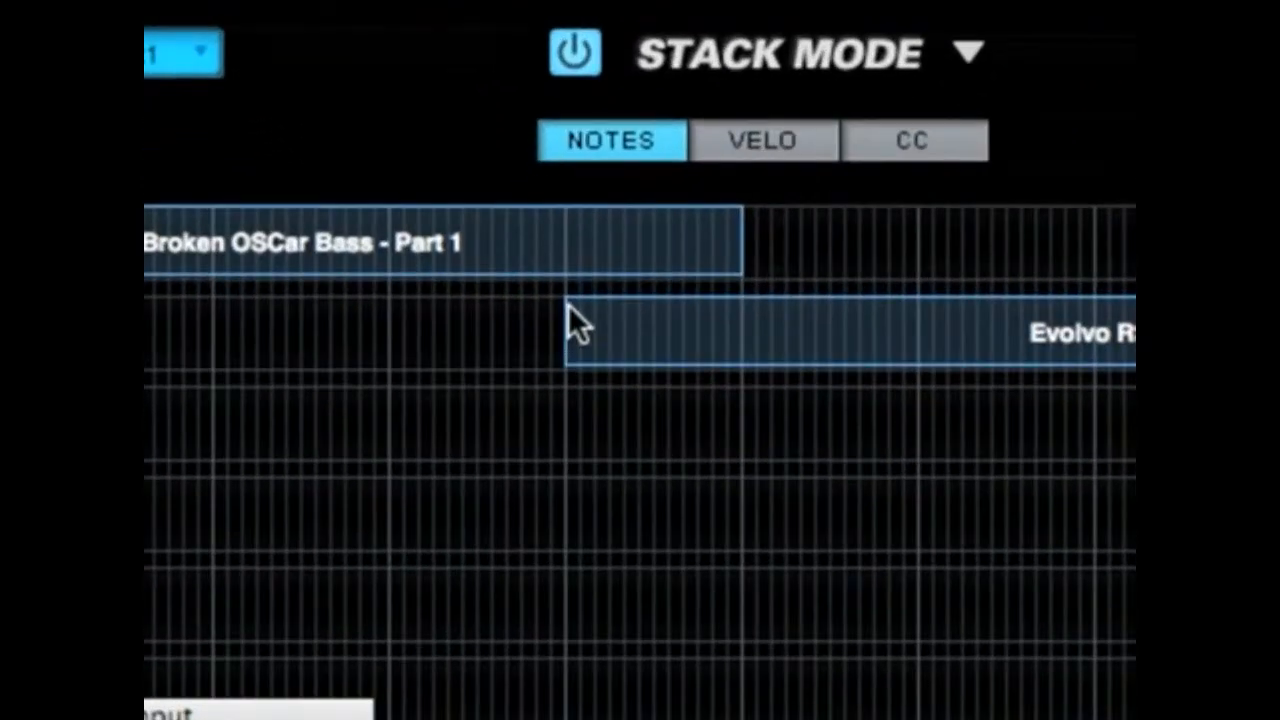
drag(567, 305, 747, 321)
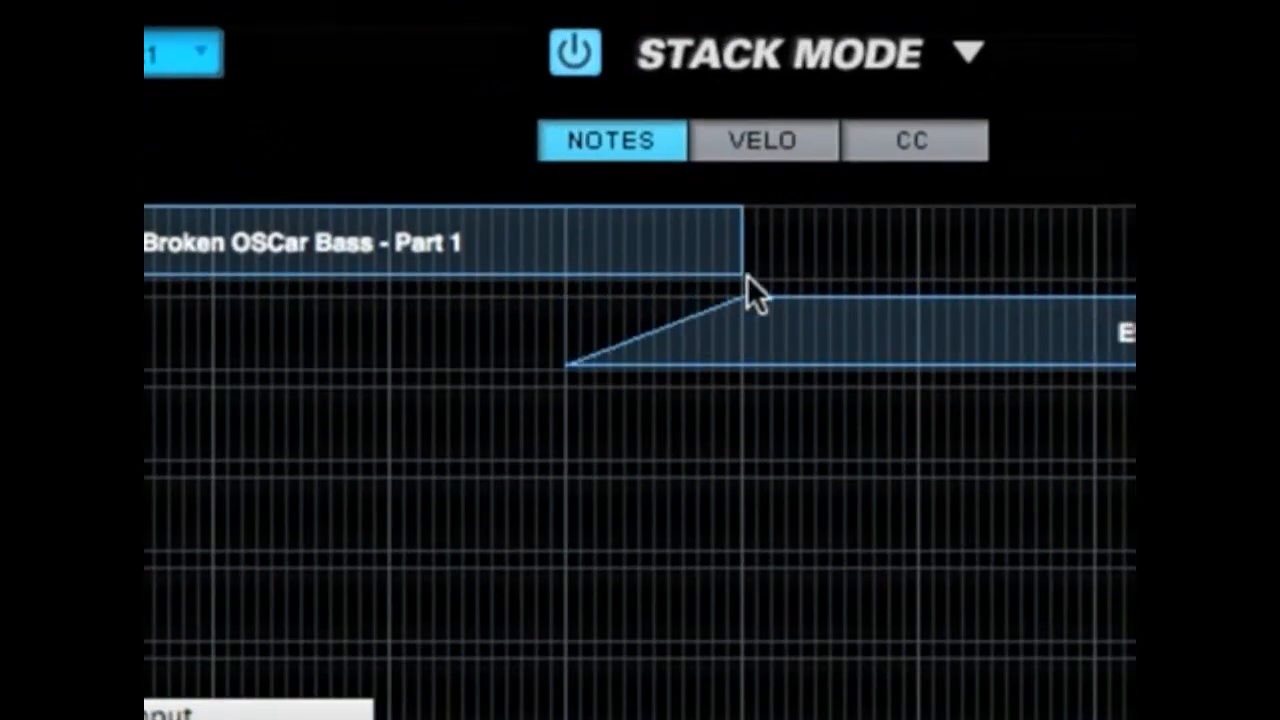
drag(737, 221, 544, 222)
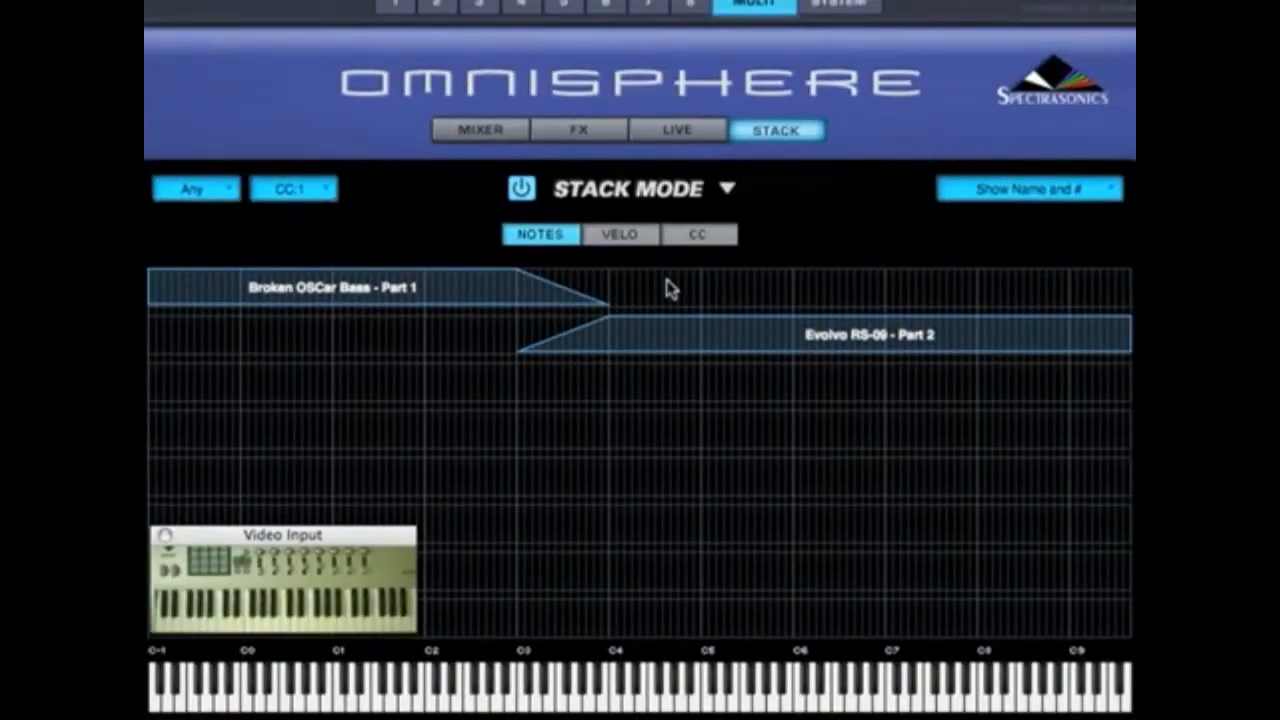
right_click(670, 288)
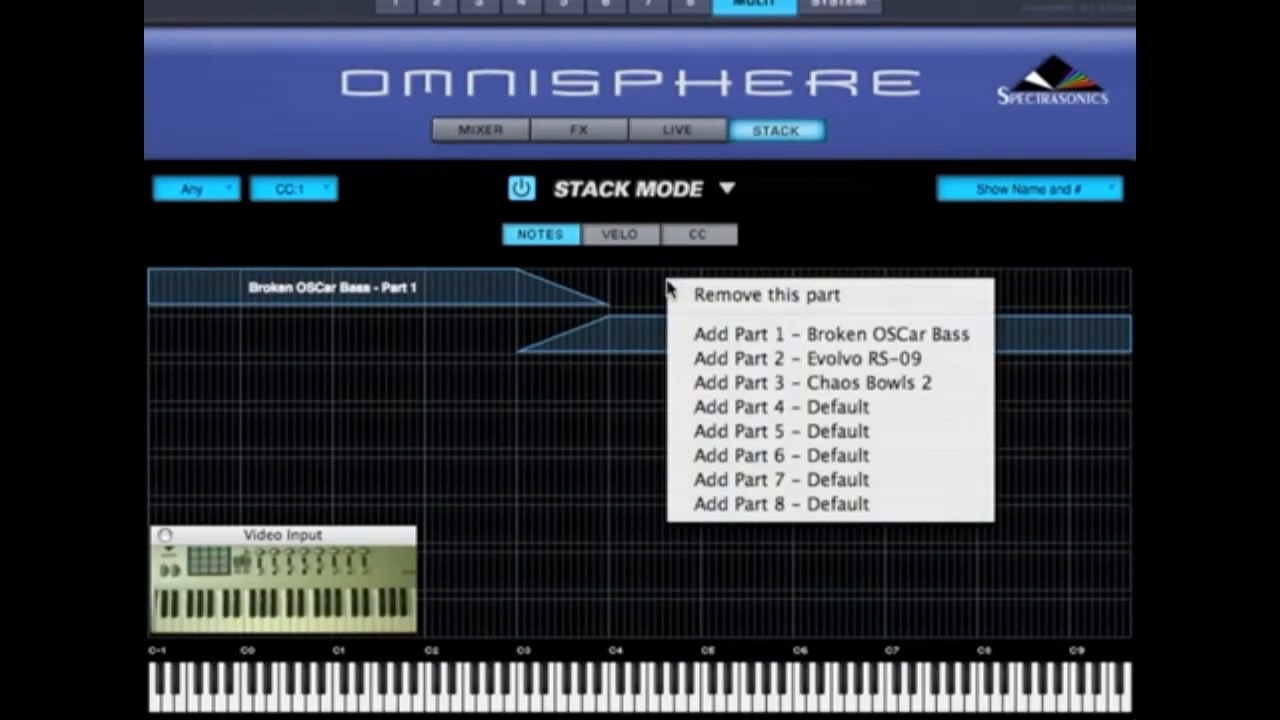
click(693, 360)
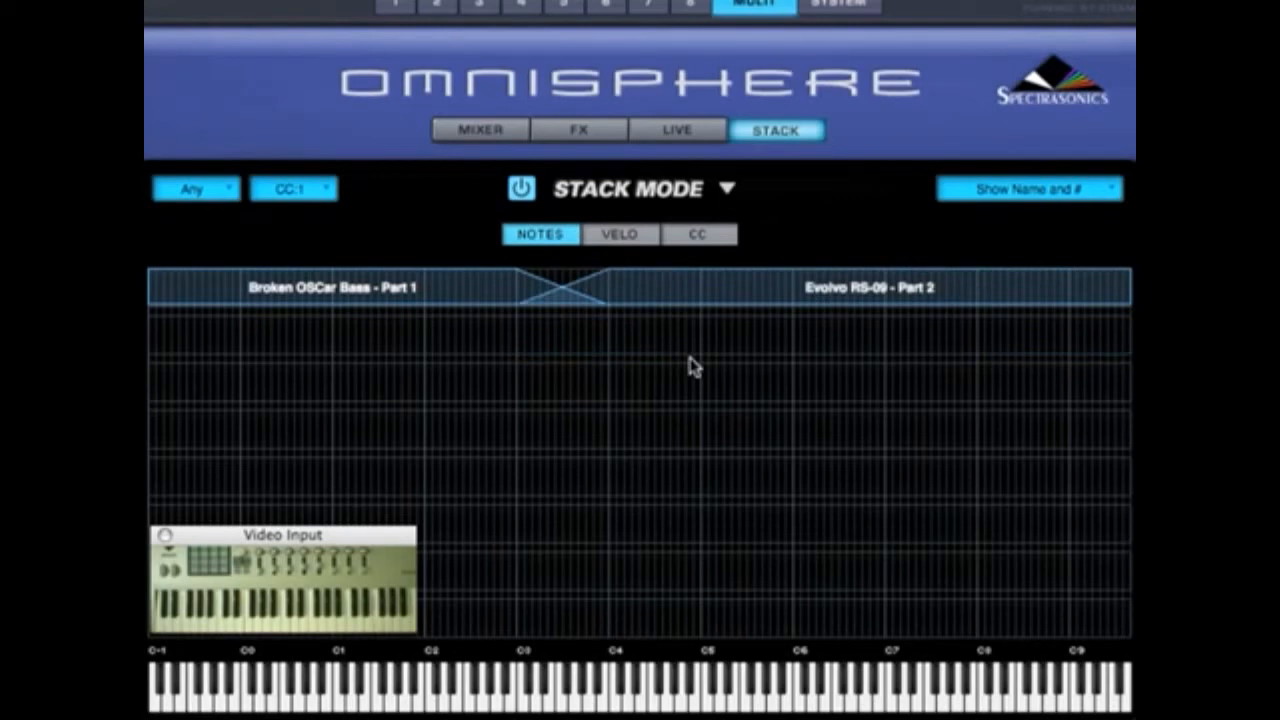
- Try a hard split just below C3 and a fade on the bass alone, and restore the crossfade between about C3 and C4
drag(631, 280, 483, 277)
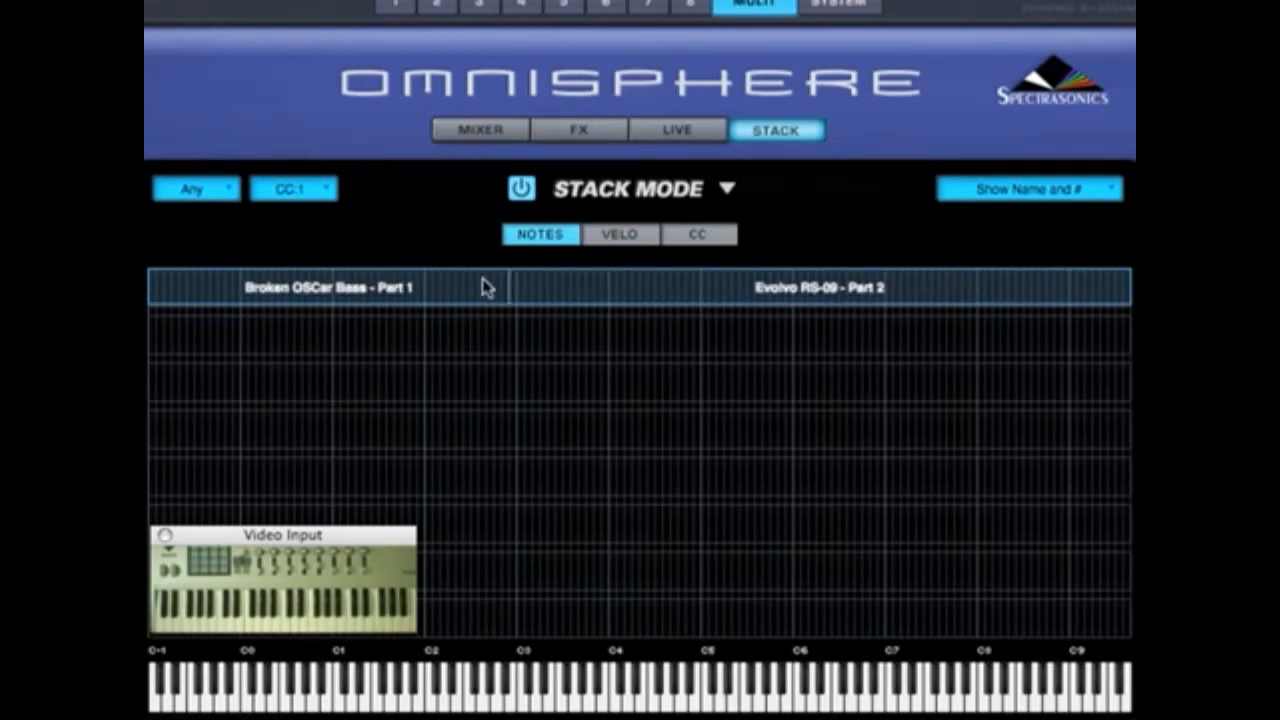
drag(497, 283, 421, 297)
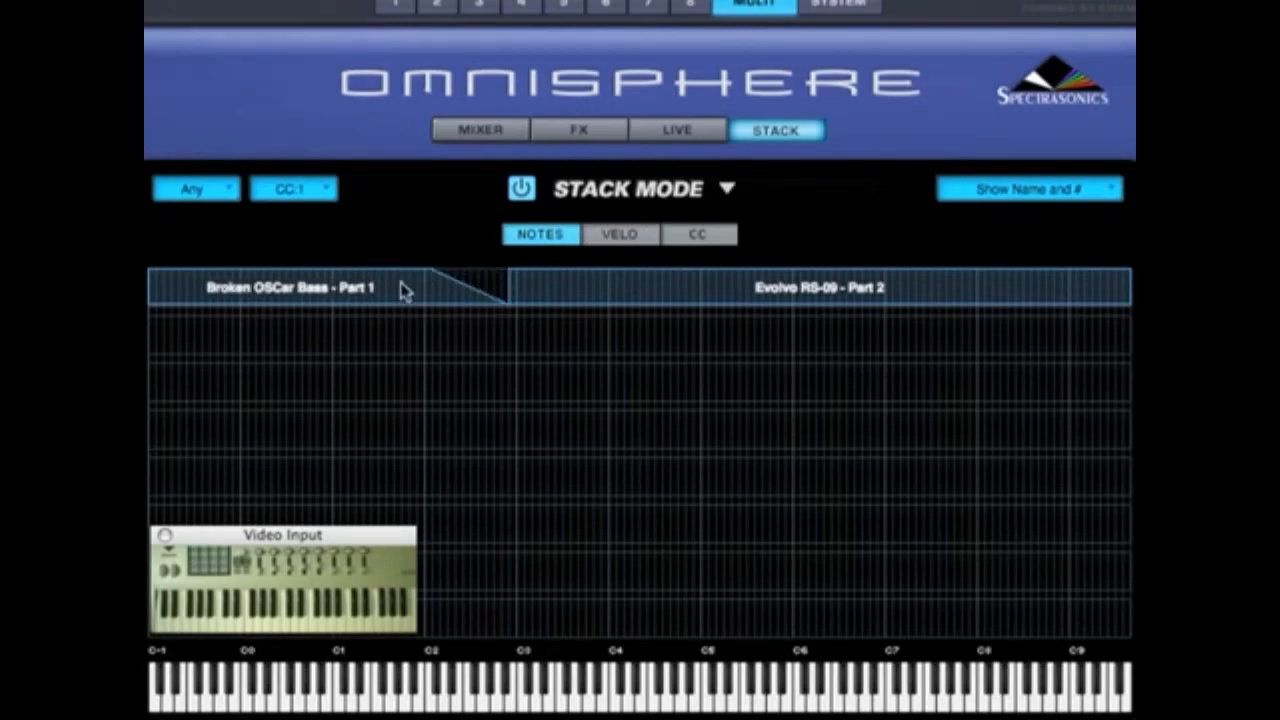
drag(423, 305, 613, 274)
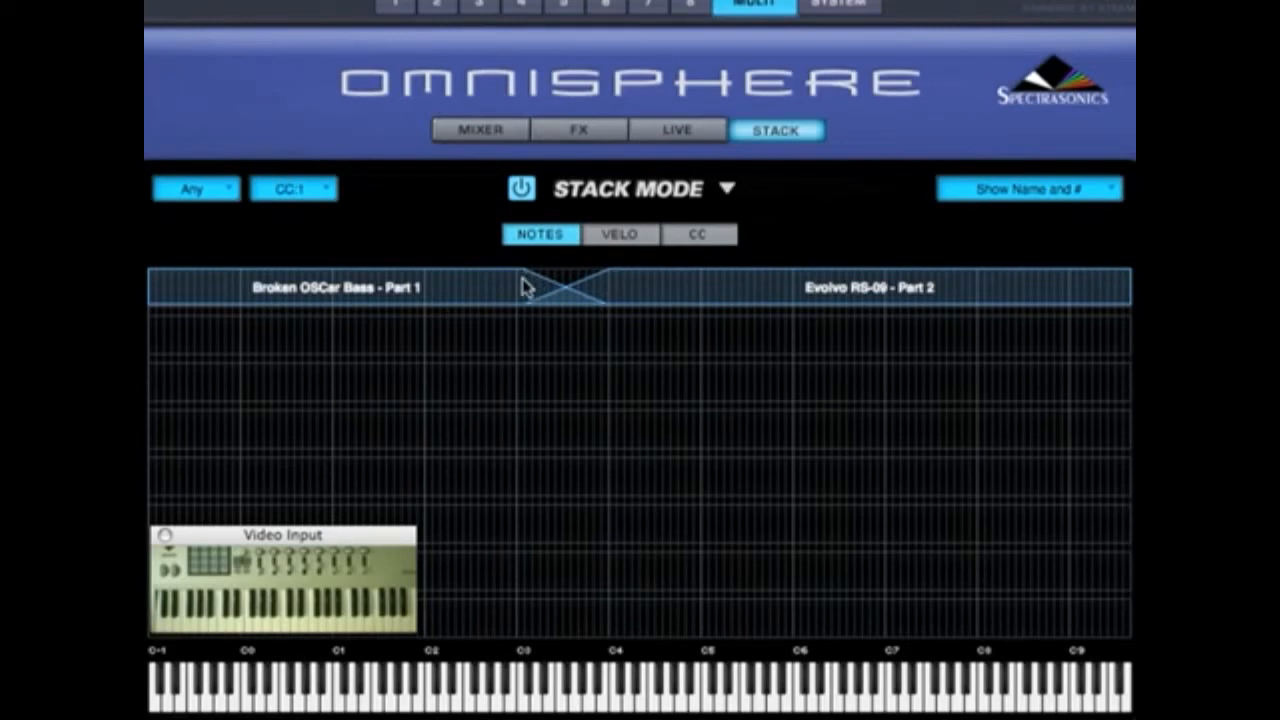
drag(523, 286, 519, 285)
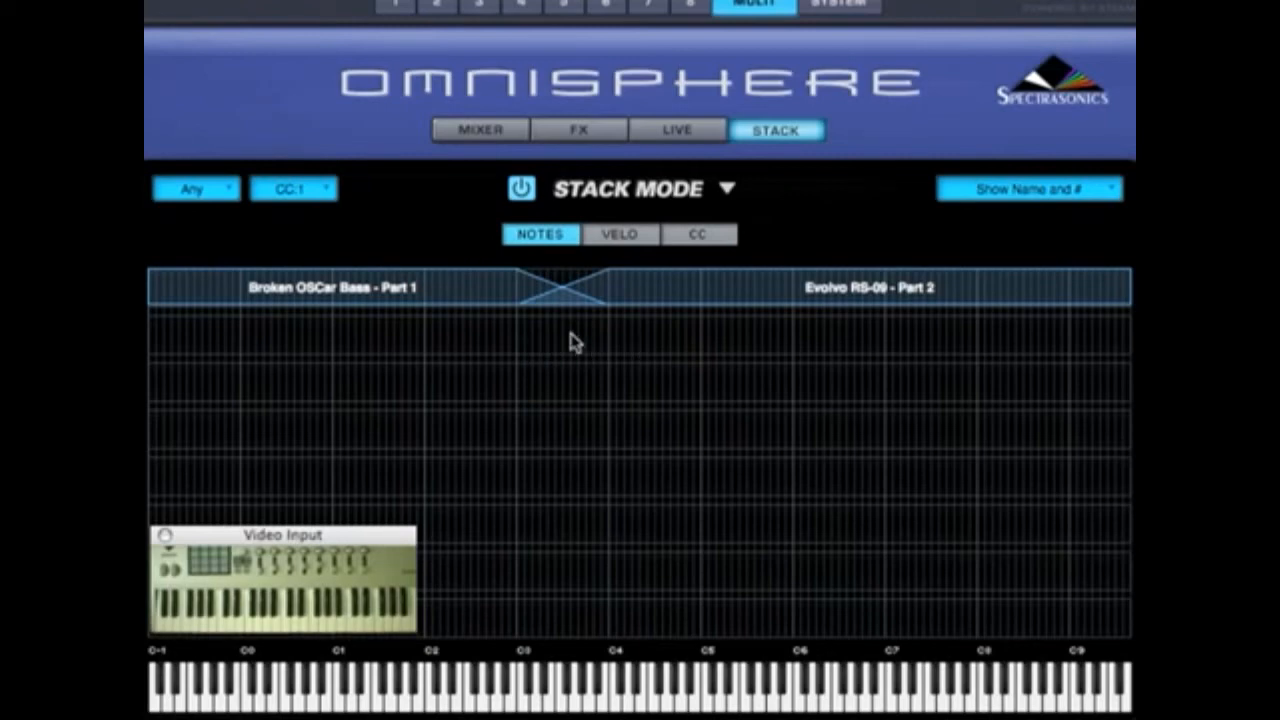
- Add Part 3 - Chaos Bowls 2 to the second lane and start its note range at about C5
right_click(571, 338)
click(590, 438)
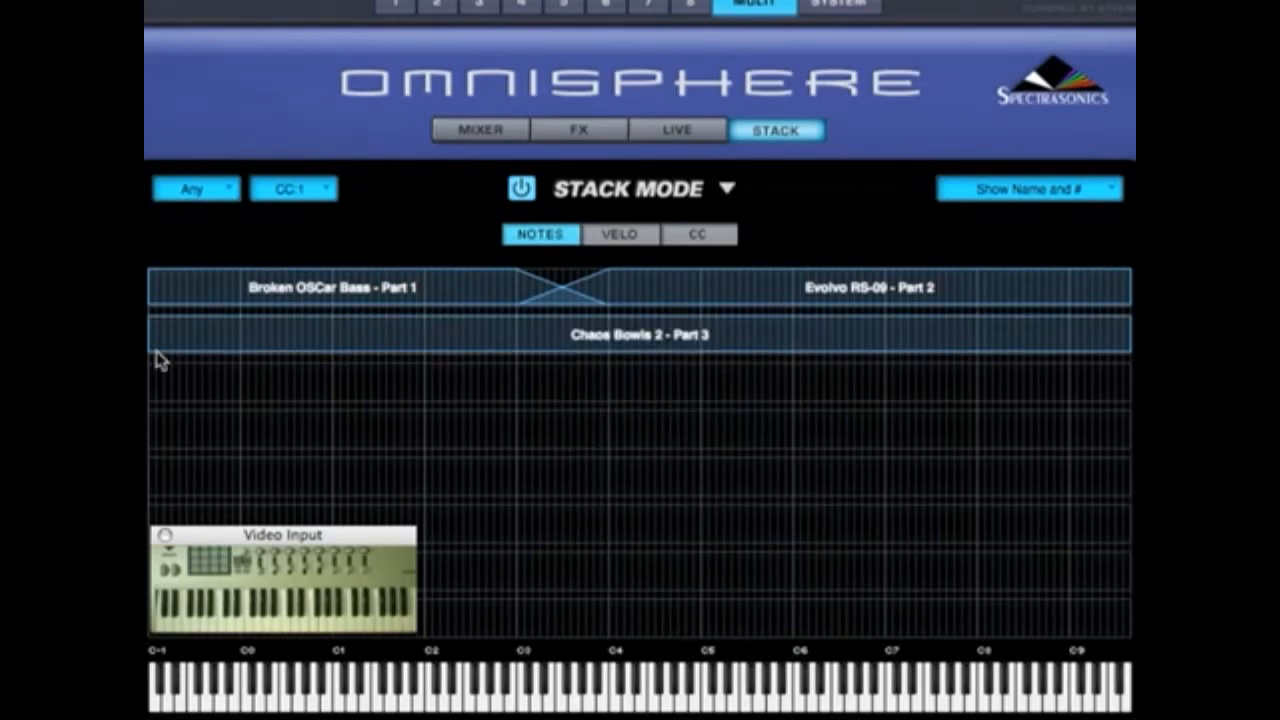
drag(150, 352, 706, 368)
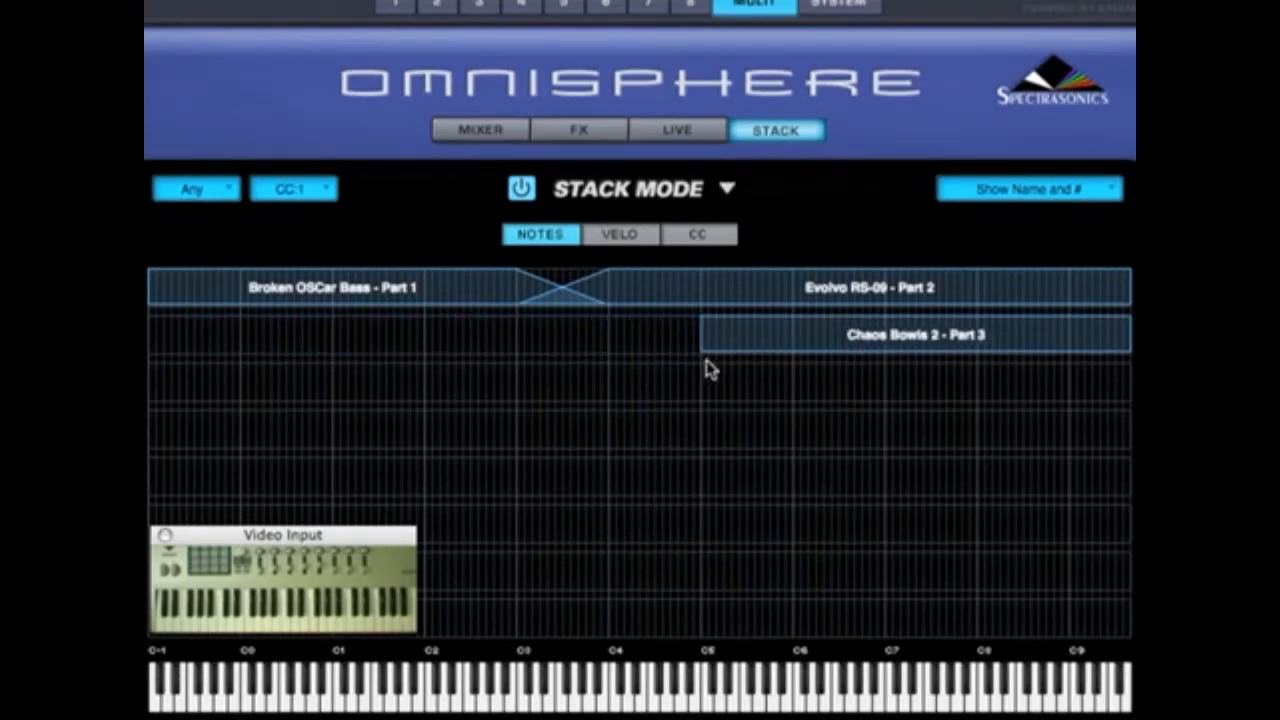